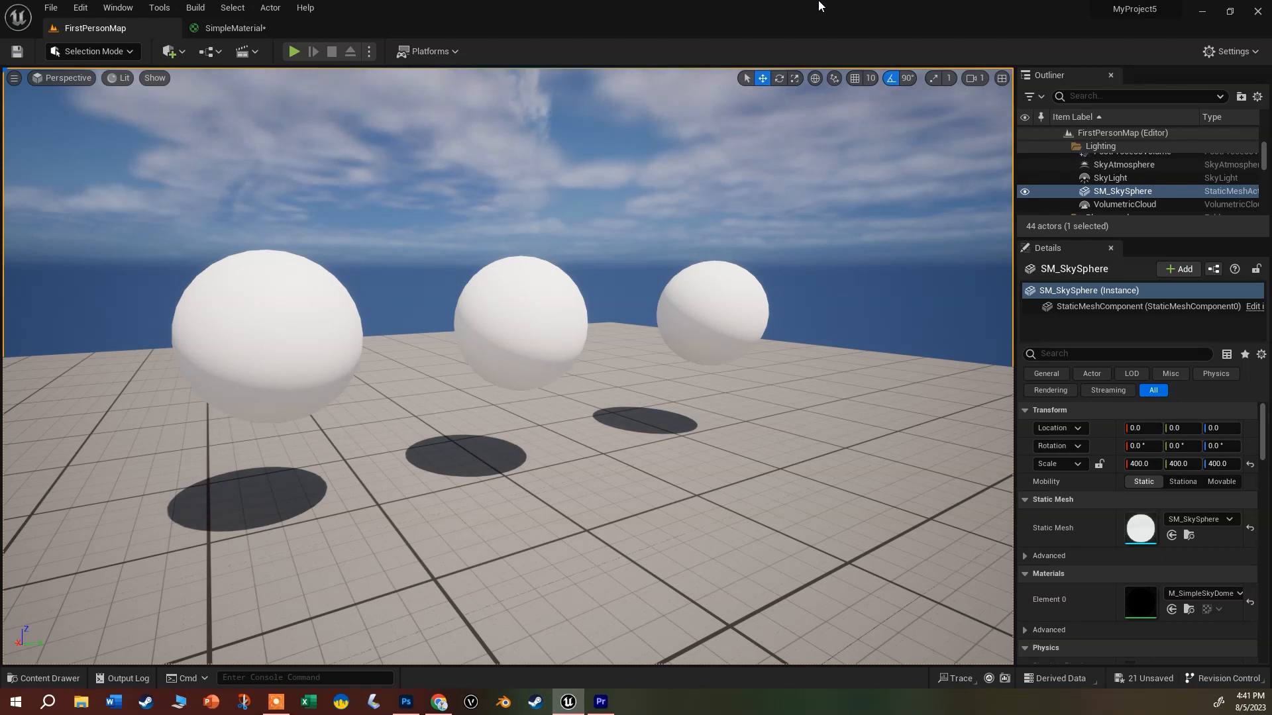
Create a new material named Brass in the MyMaterials folder and open it in the material editor
key("ctrl+space")
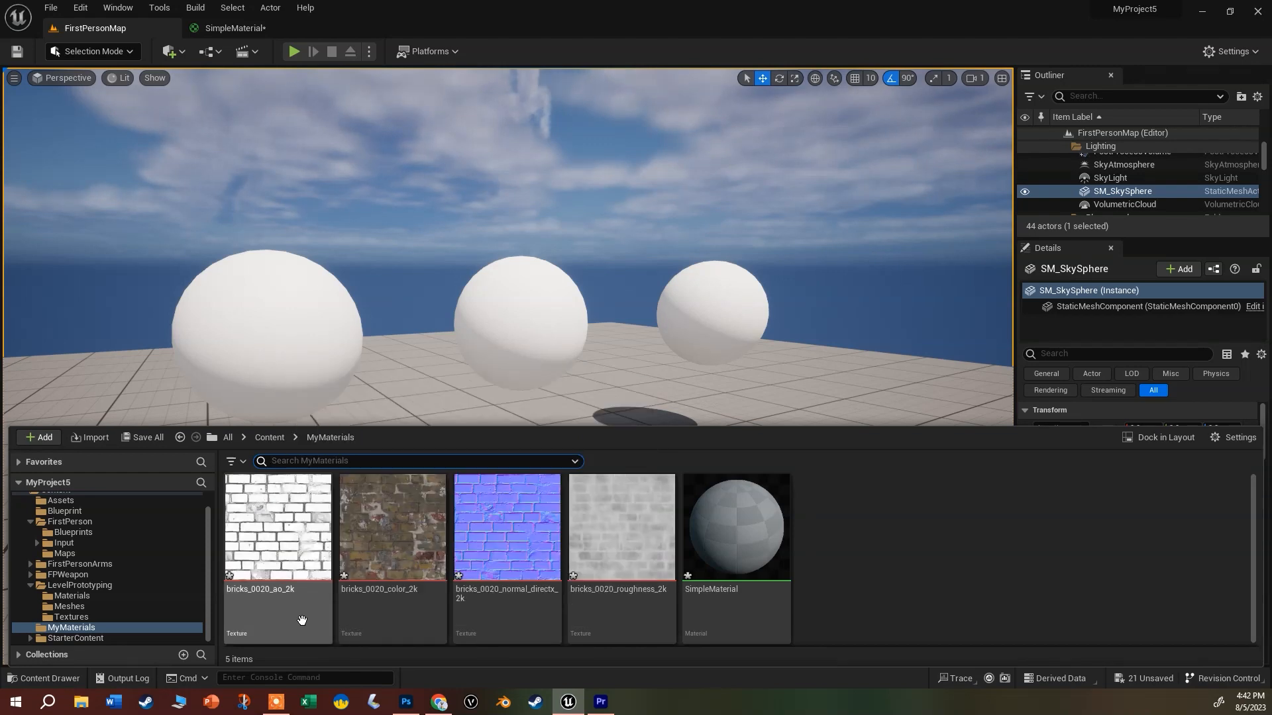
mouse_move(402, 612)
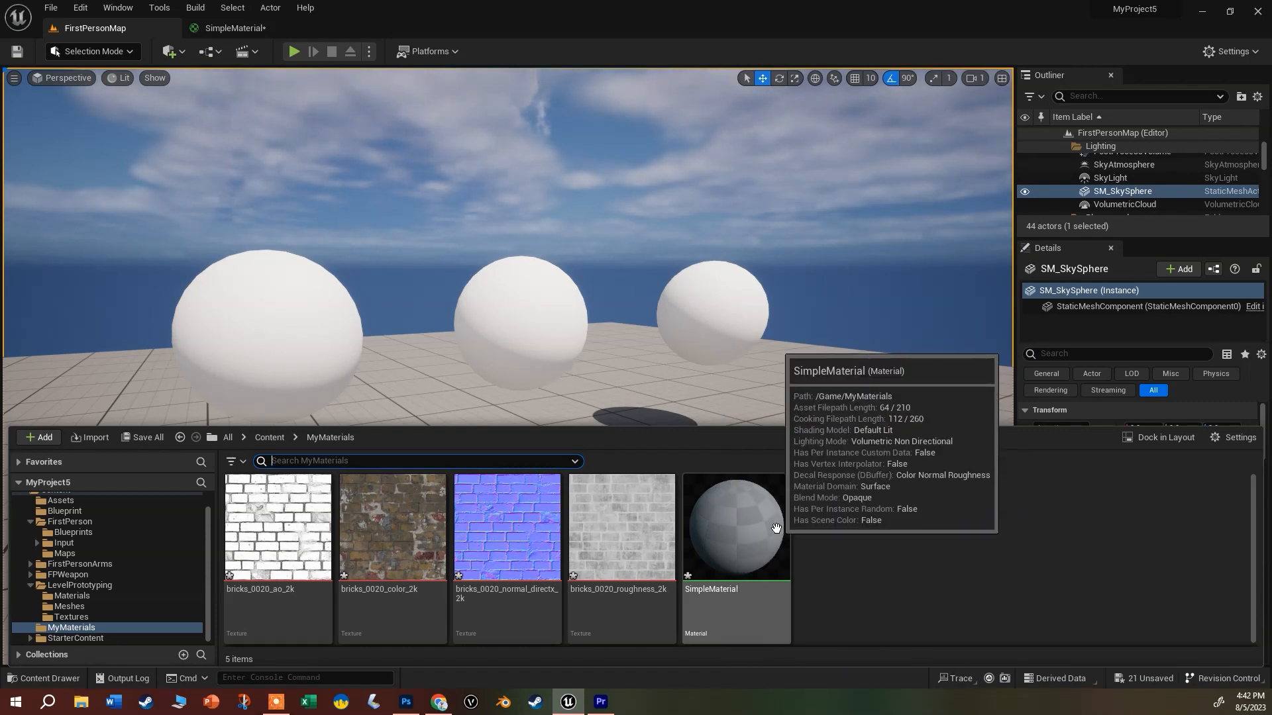
right_click(896, 554)
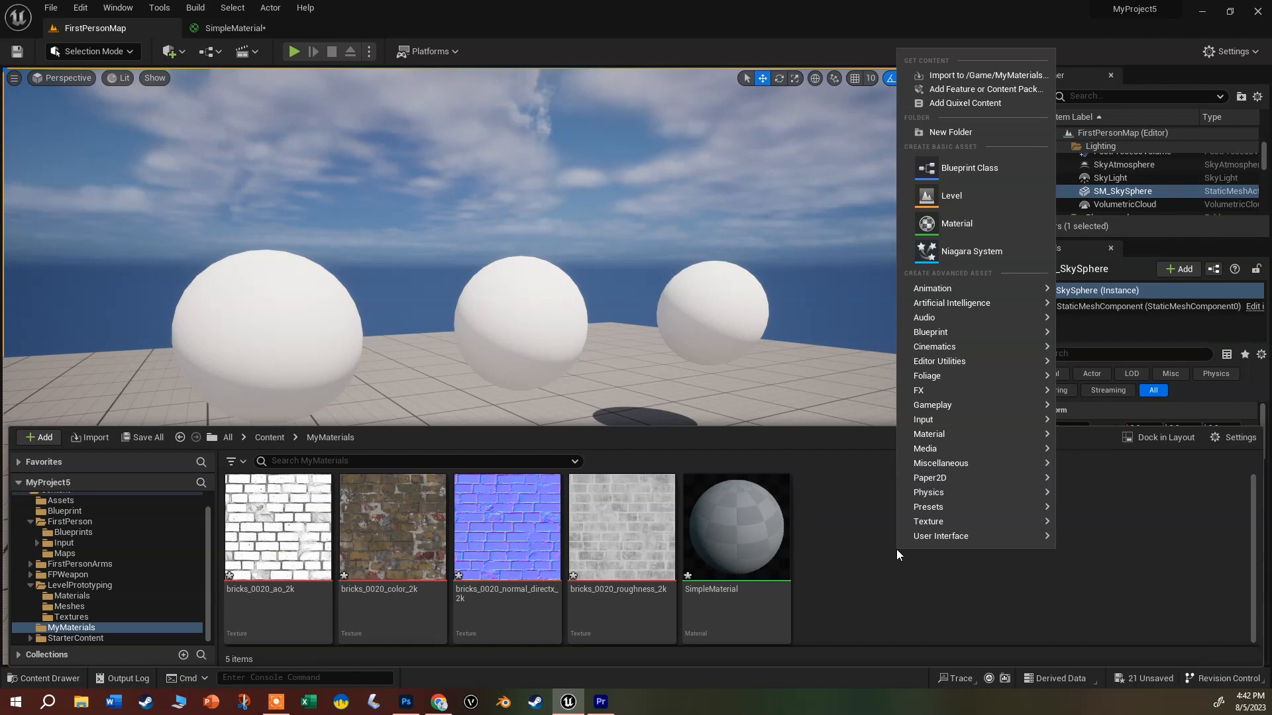
left_click(990, 229)
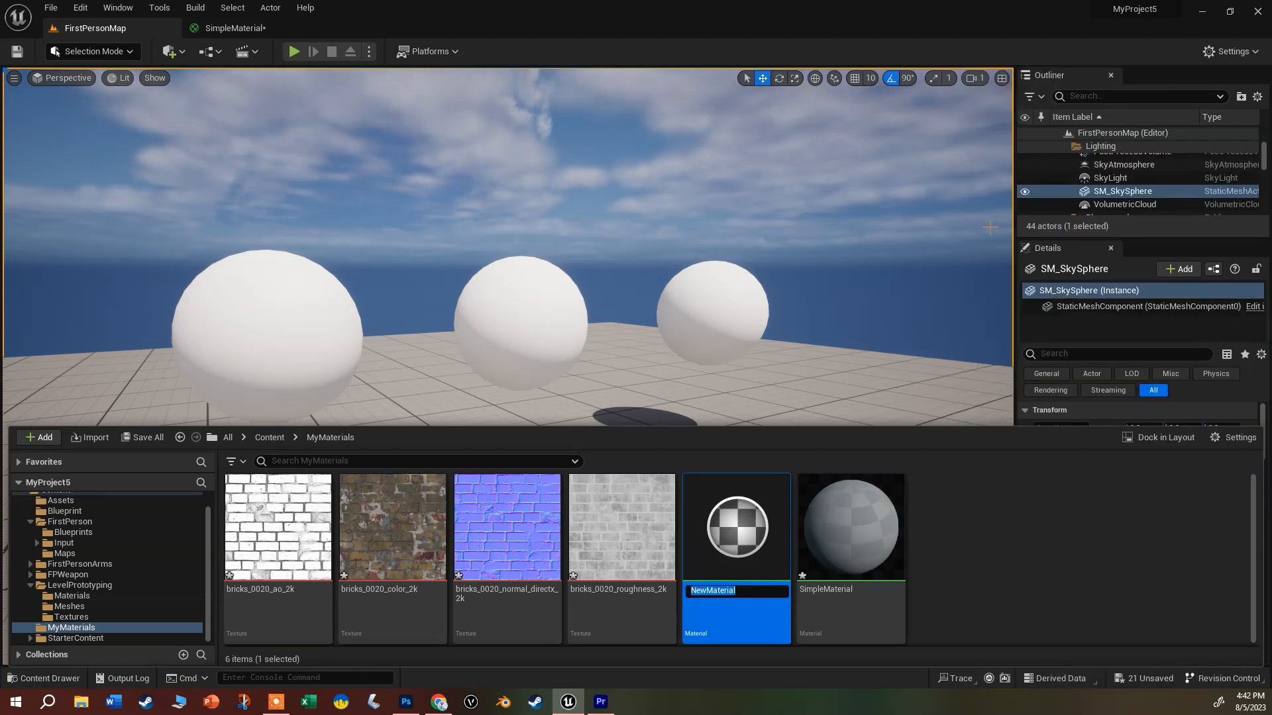
type("Bras")
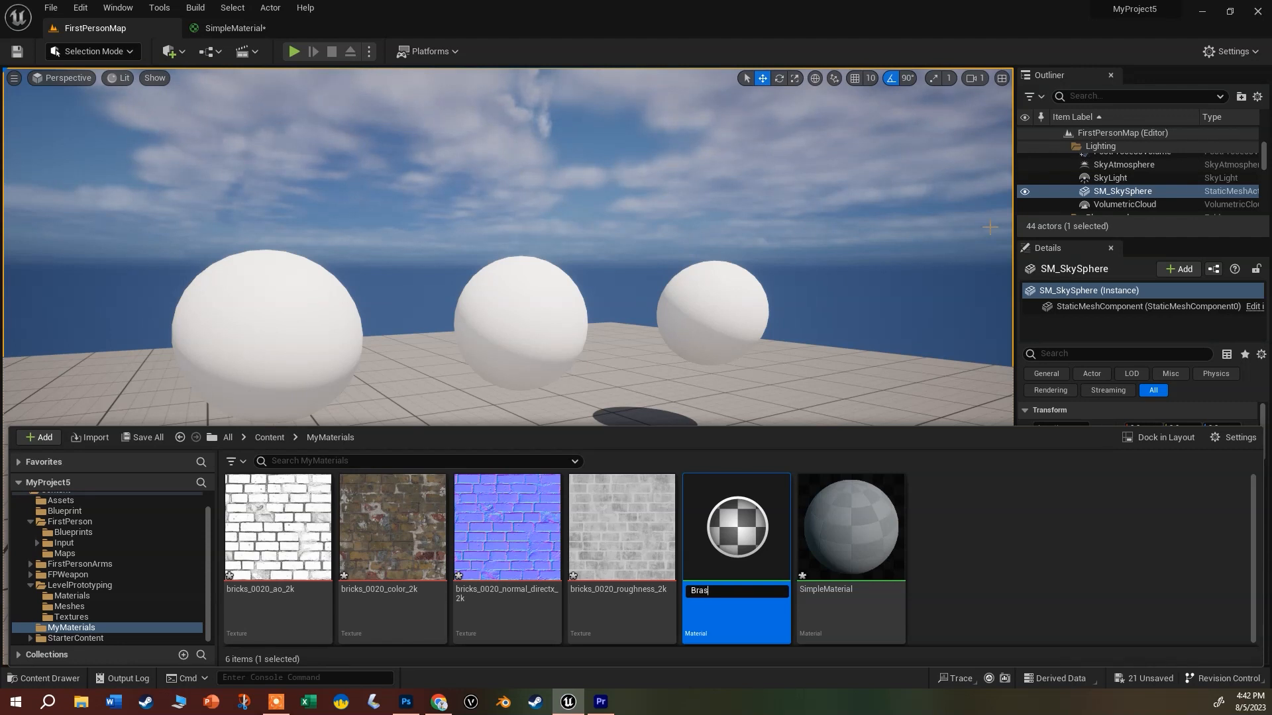
type("ss")
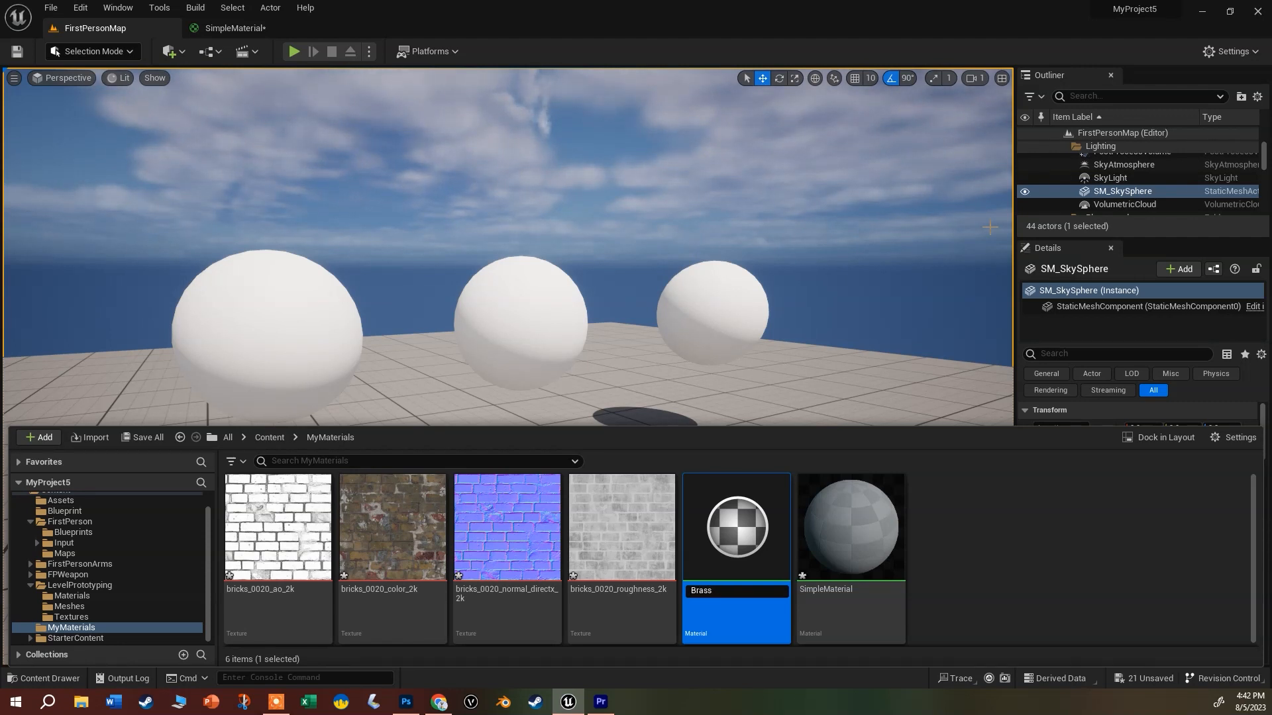
key("Return")
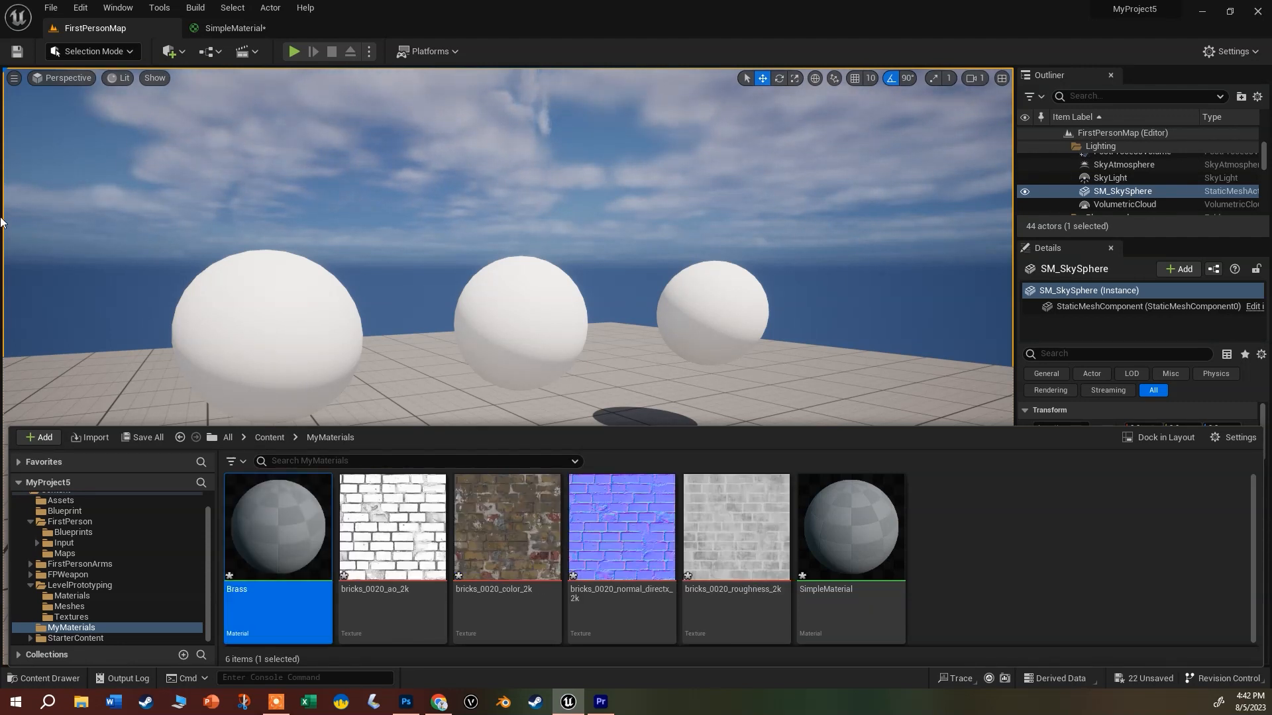
mouse_move(308, 545)
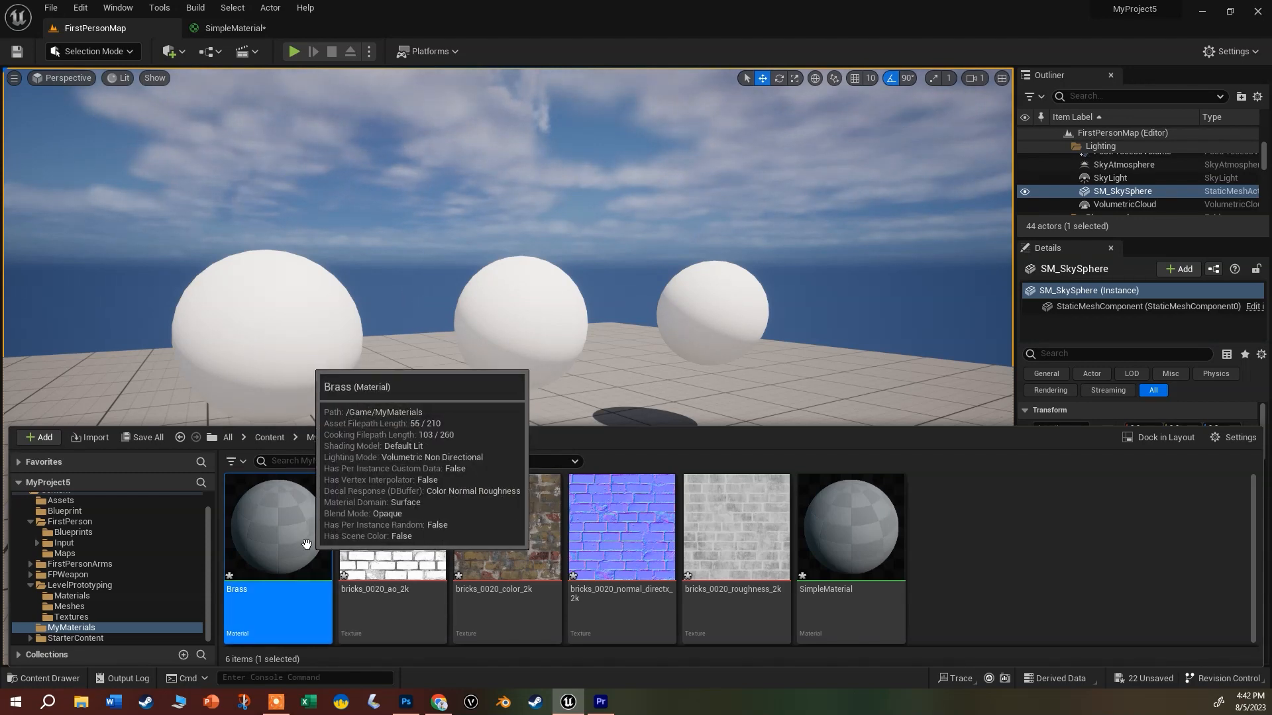
double_click(306, 545)
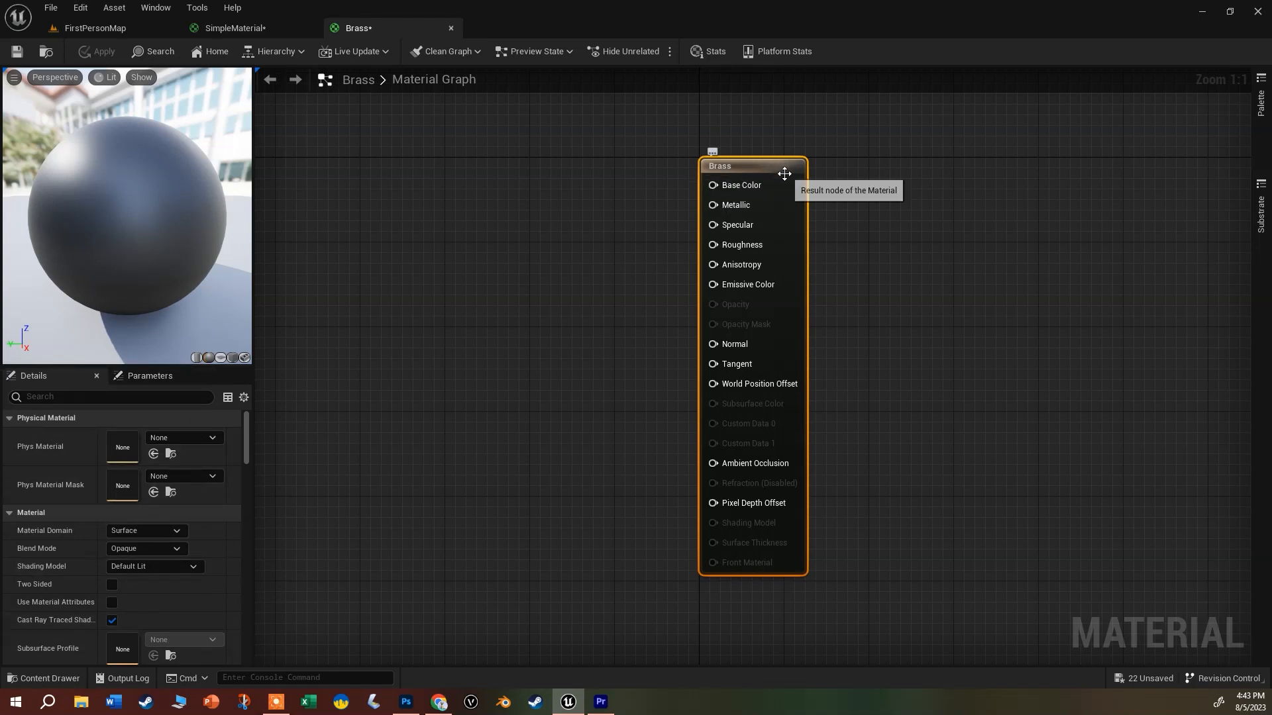
Add a Constant3Vector node beside the Brass result node and connect its output to Base Color
left_click(642, 181)
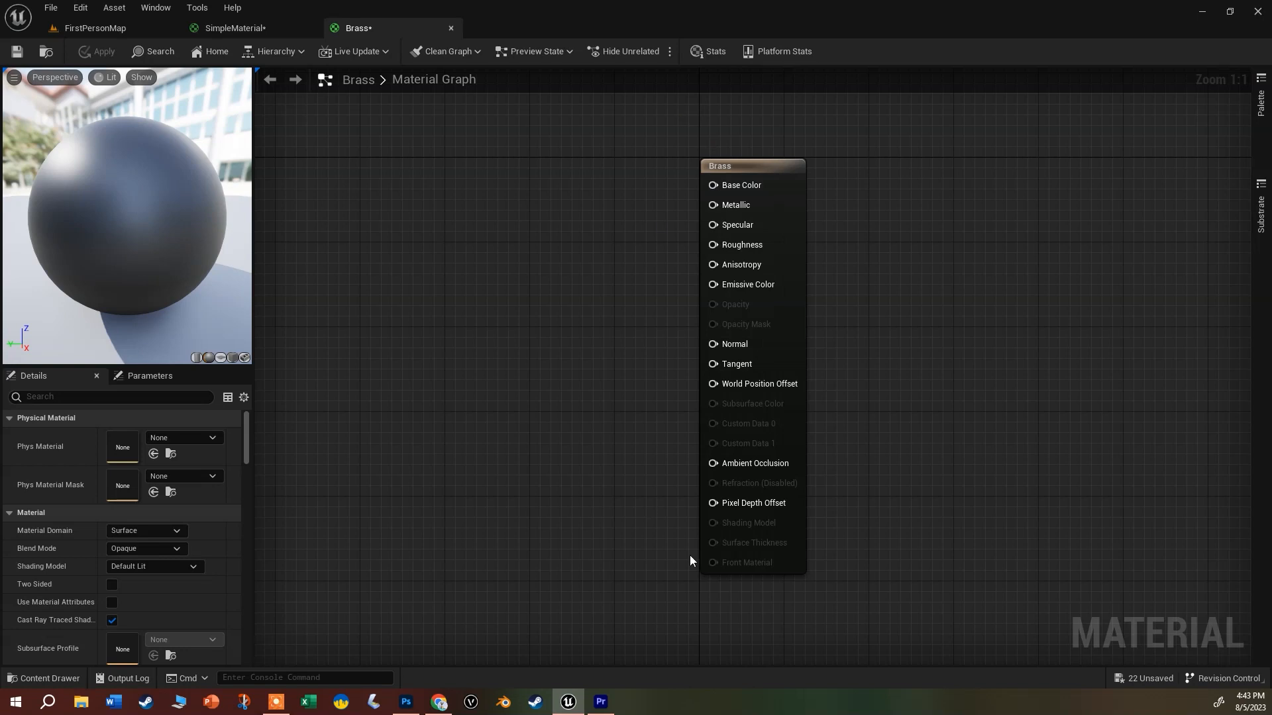
left_click(734, 170)
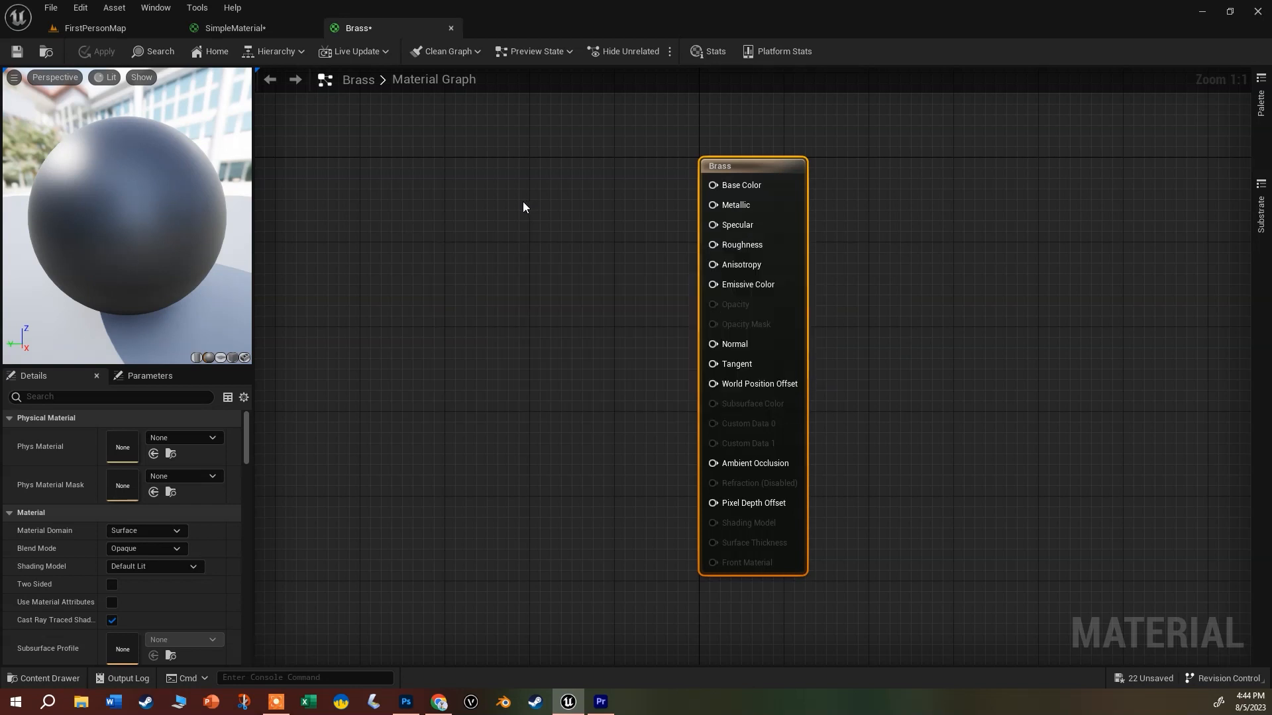
left_click(523, 202)
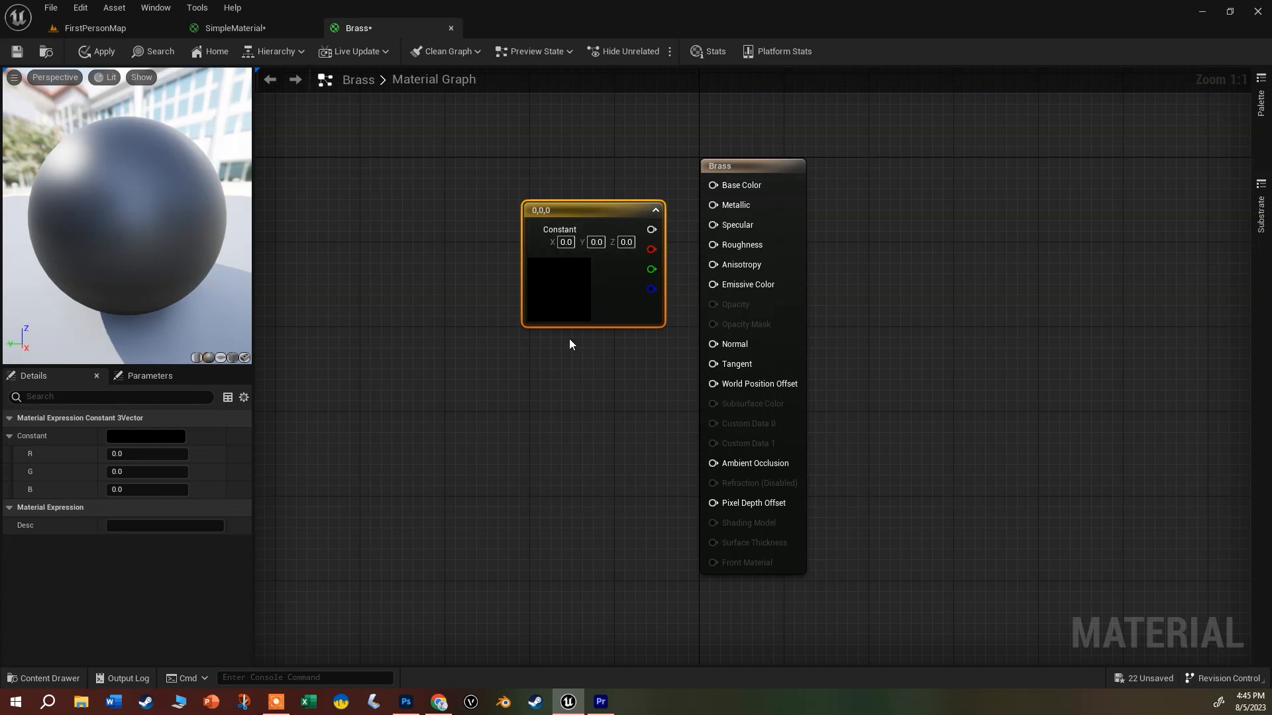
left_click_drag(651, 229, 713, 185)
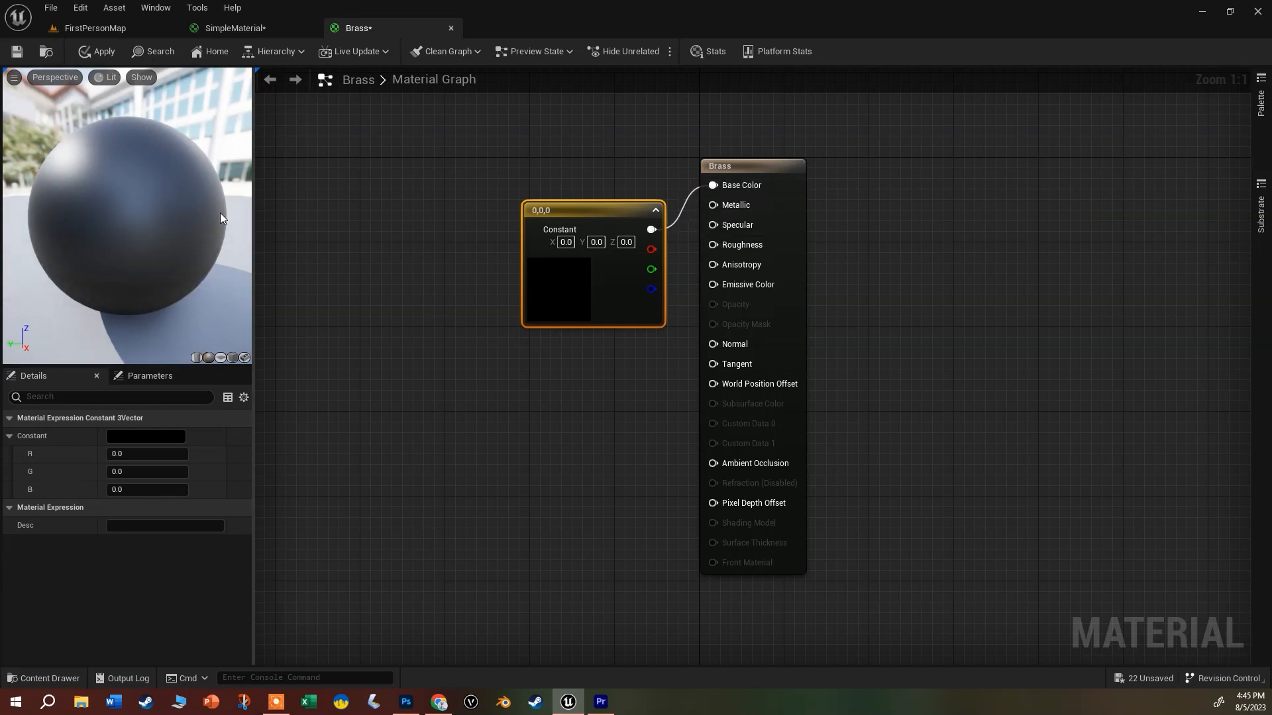
Try to set the vector constant's colour to an orange with hue about 30.5 and saturation about 0.88
double_click(562, 291)
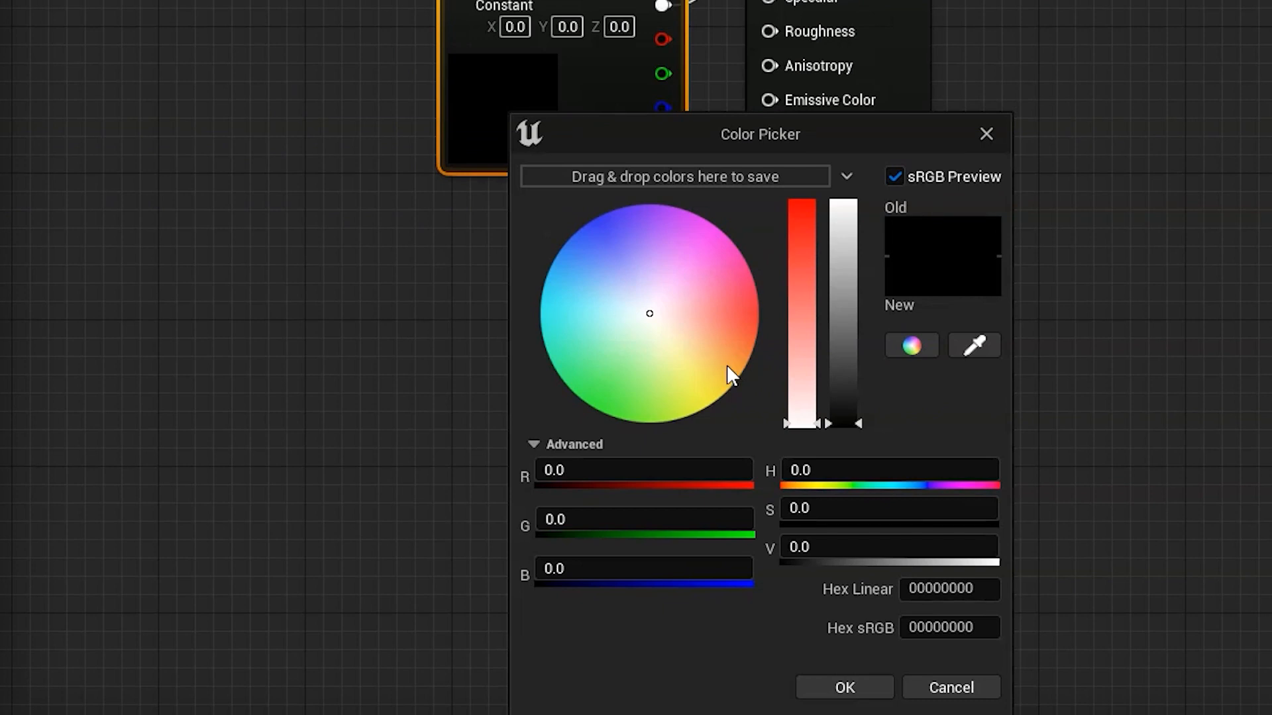
left_click(726, 364)
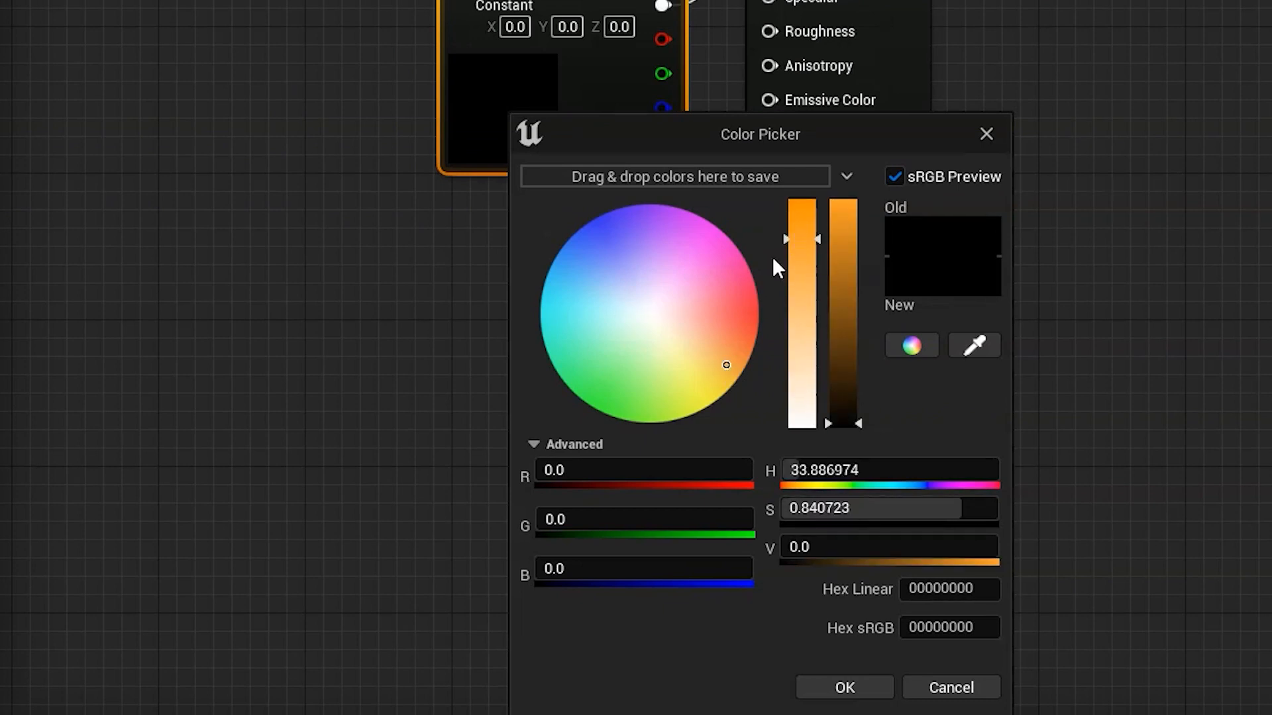
left_click(732, 363)
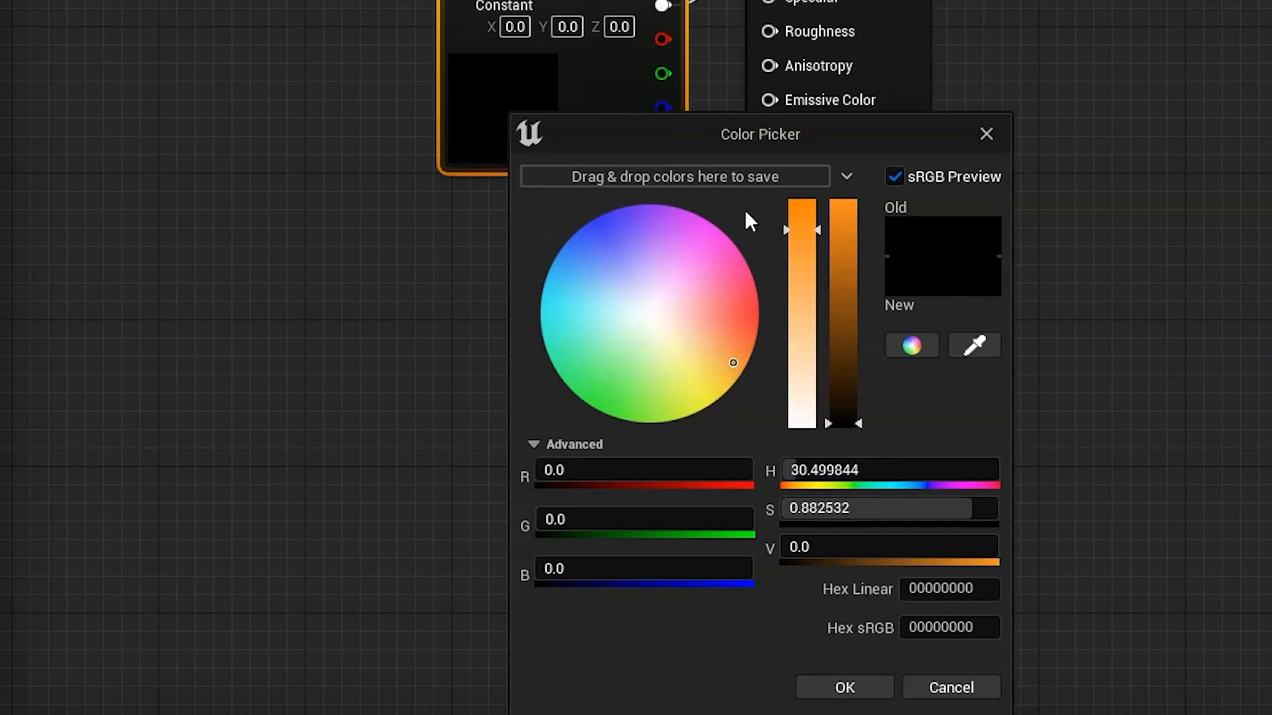
left_click(863, 688)
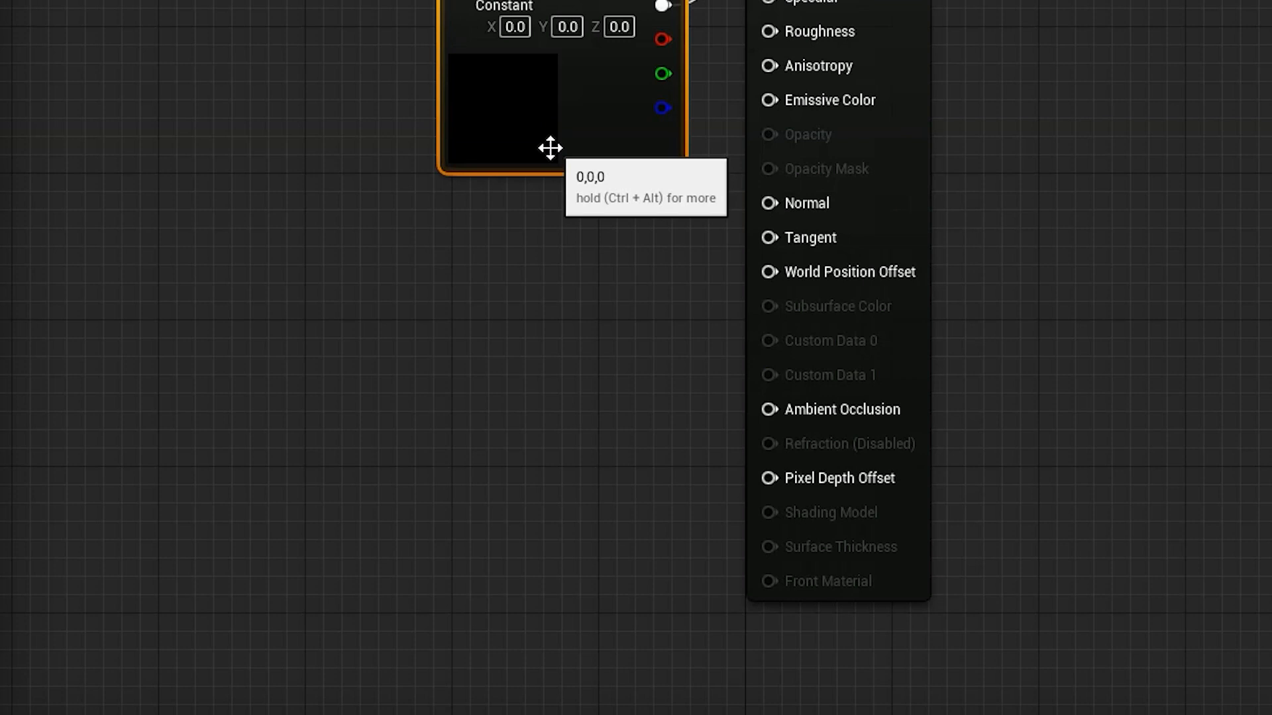
Set the vector constant's colour to a full-brightness yellow-orange with R 1.0, G 0.488619 and B 0.036458
double_click(528, 132)
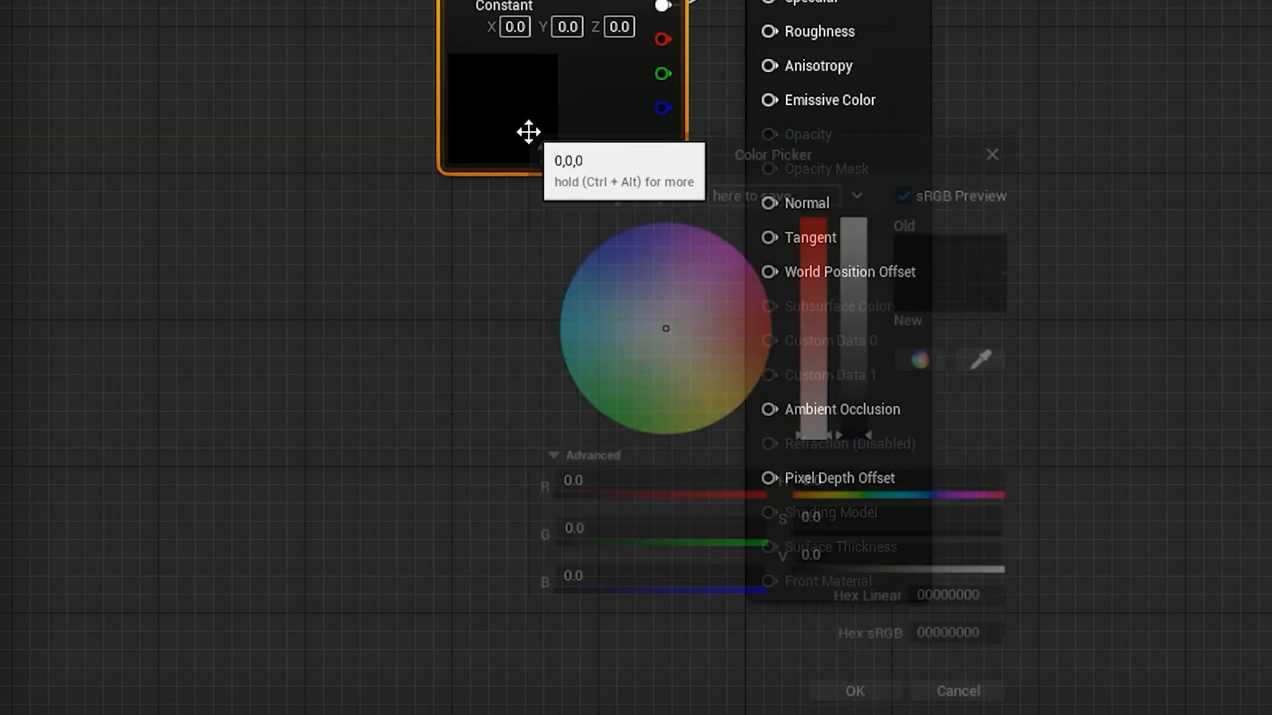
left_click(752, 378)
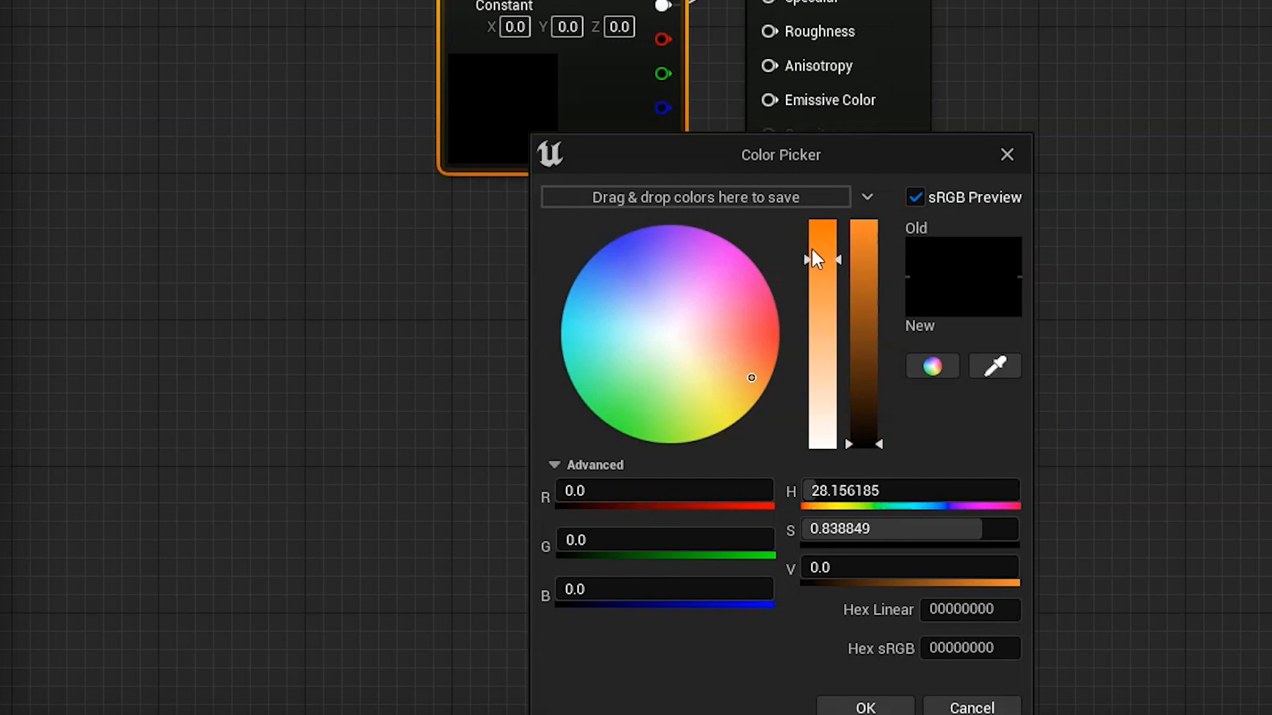
left_click_drag(835, 260, 835, 249)
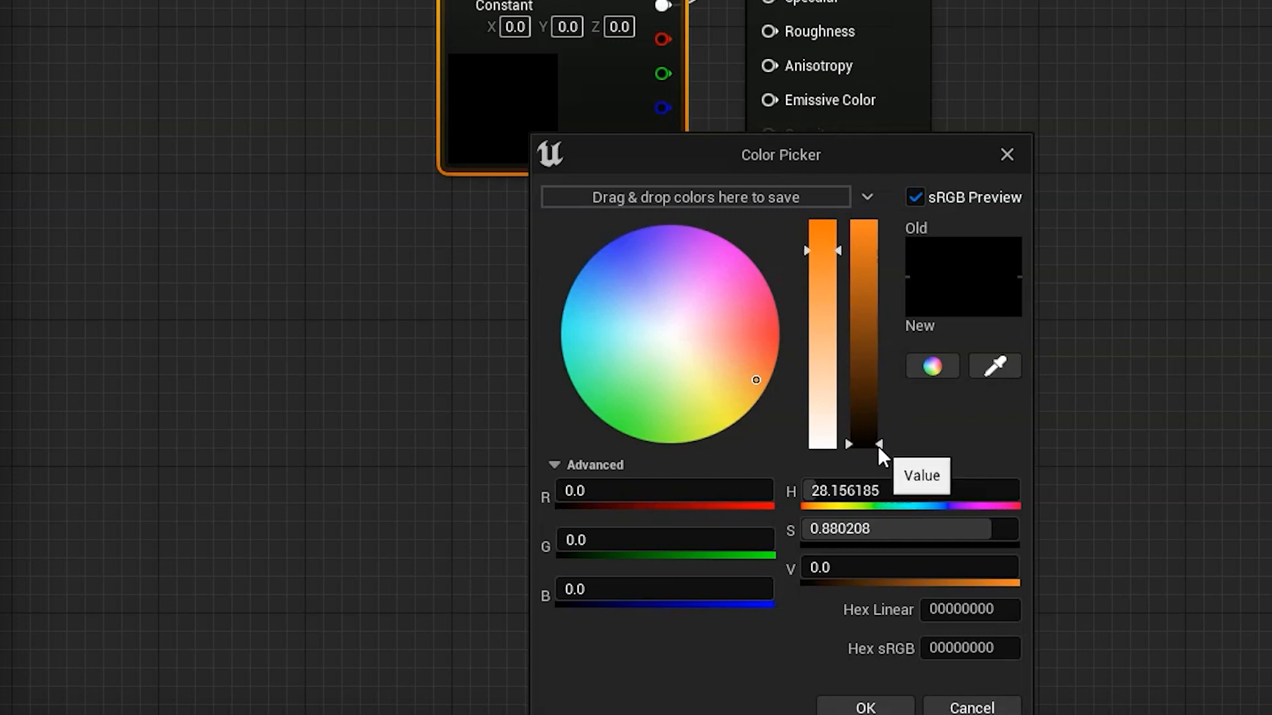
left_click_drag(877, 447, 890, 202)
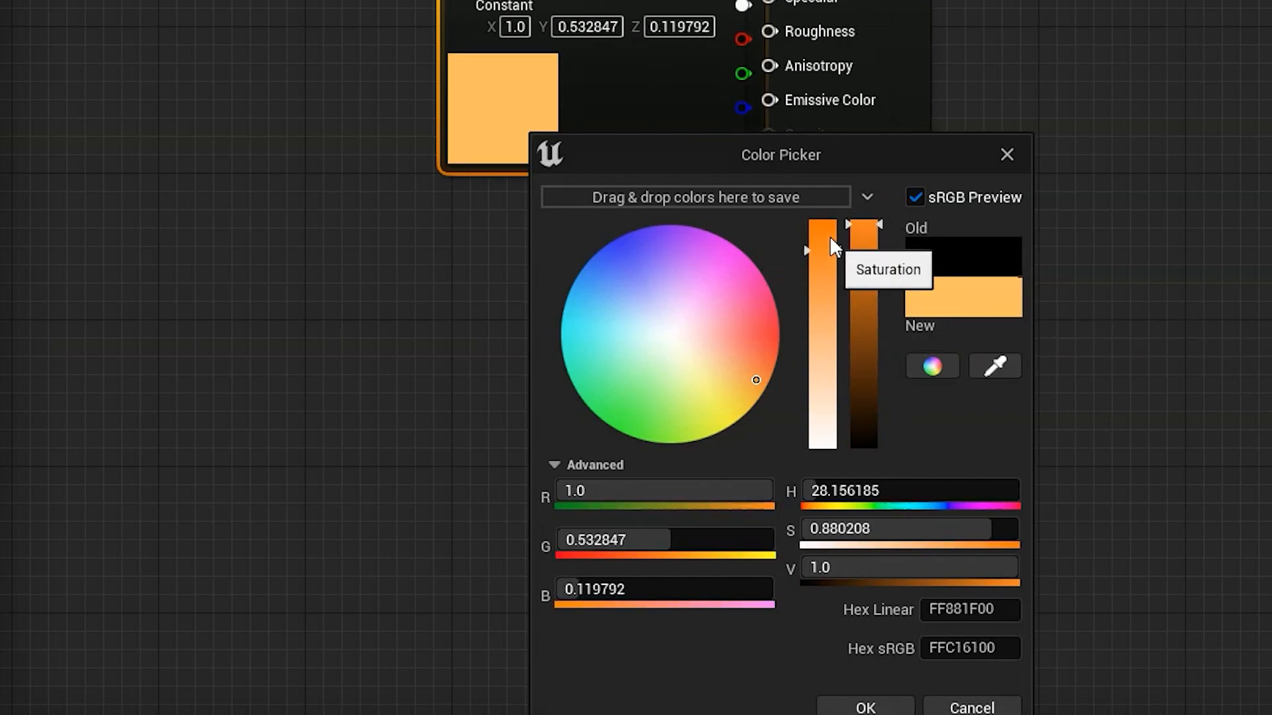
left_click_drag(832, 246, 831, 228)
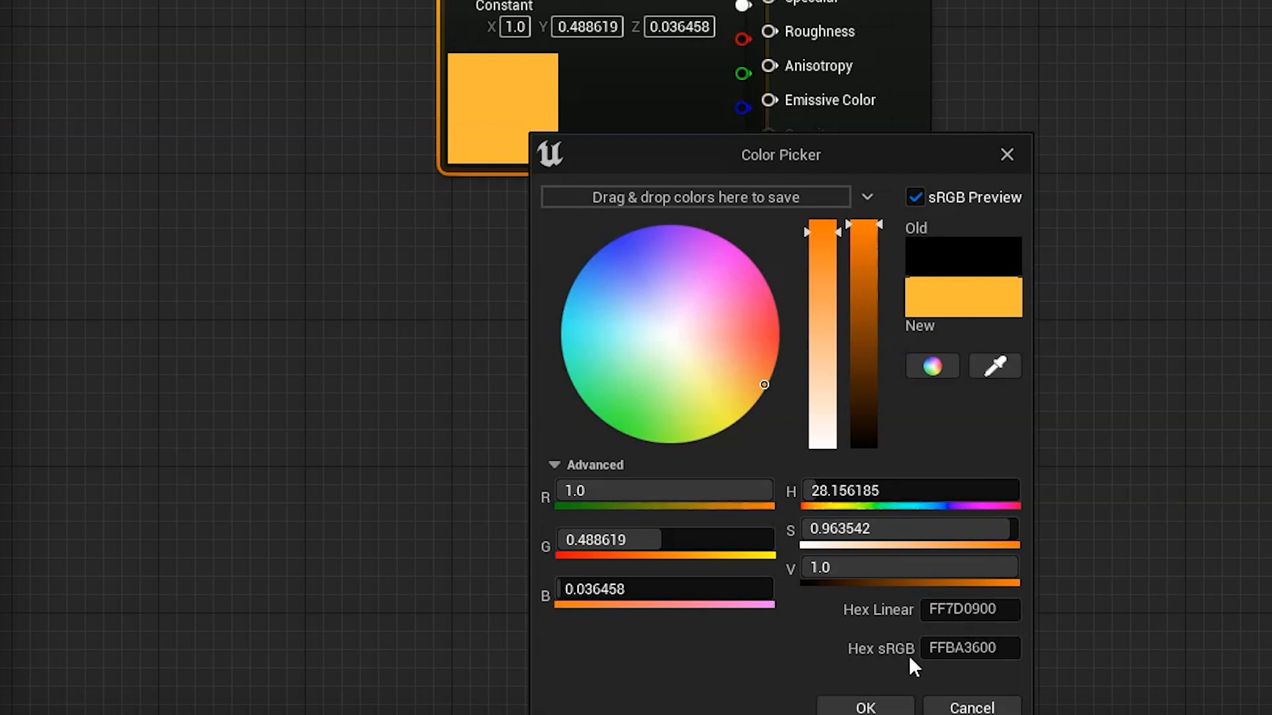
left_click(866, 709)
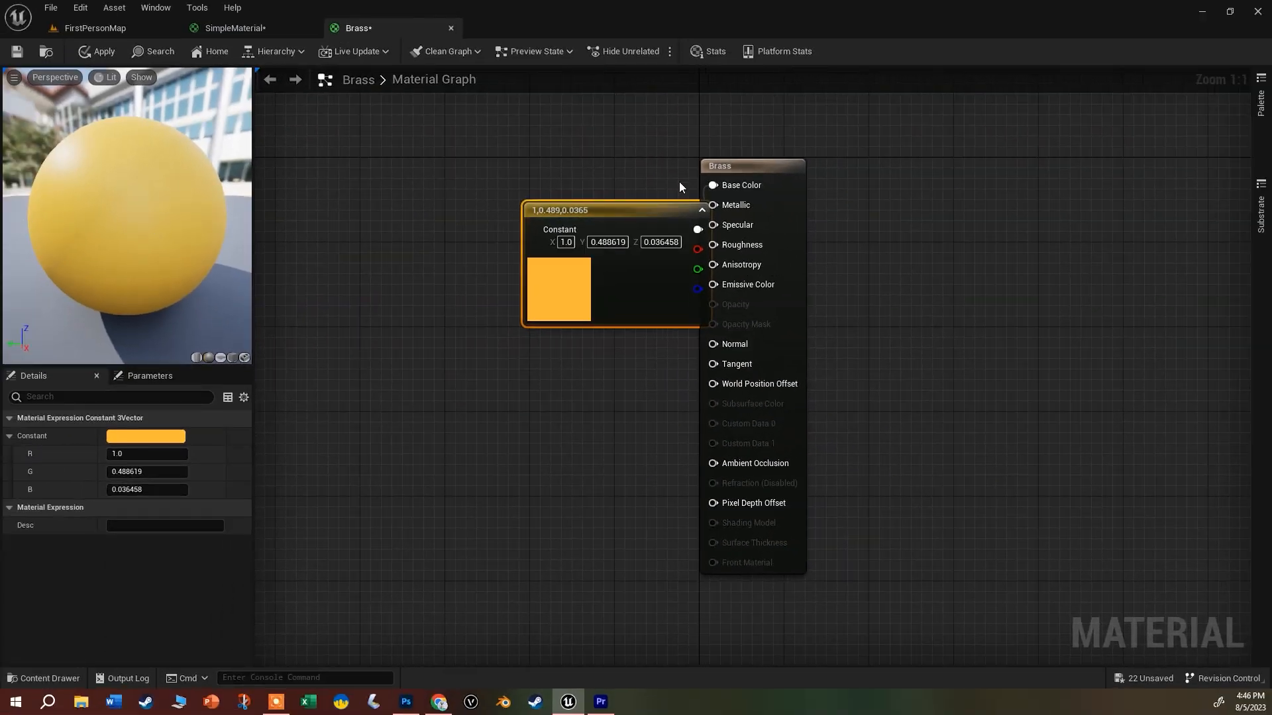
Space the colour node and Brass node apart, and add a scalar Constant of 1.0 connected to Metallic
left_click_drag(669, 204, 591, 182)
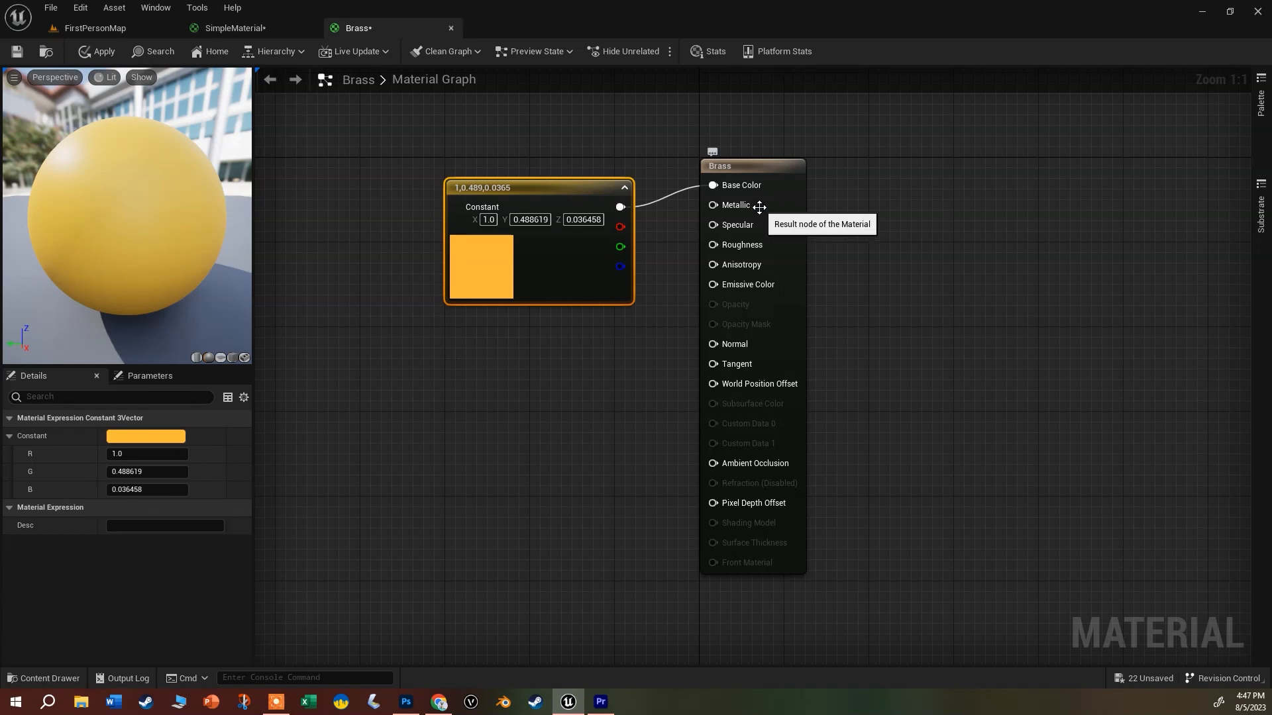
left_click_drag(767, 166, 788, 188)
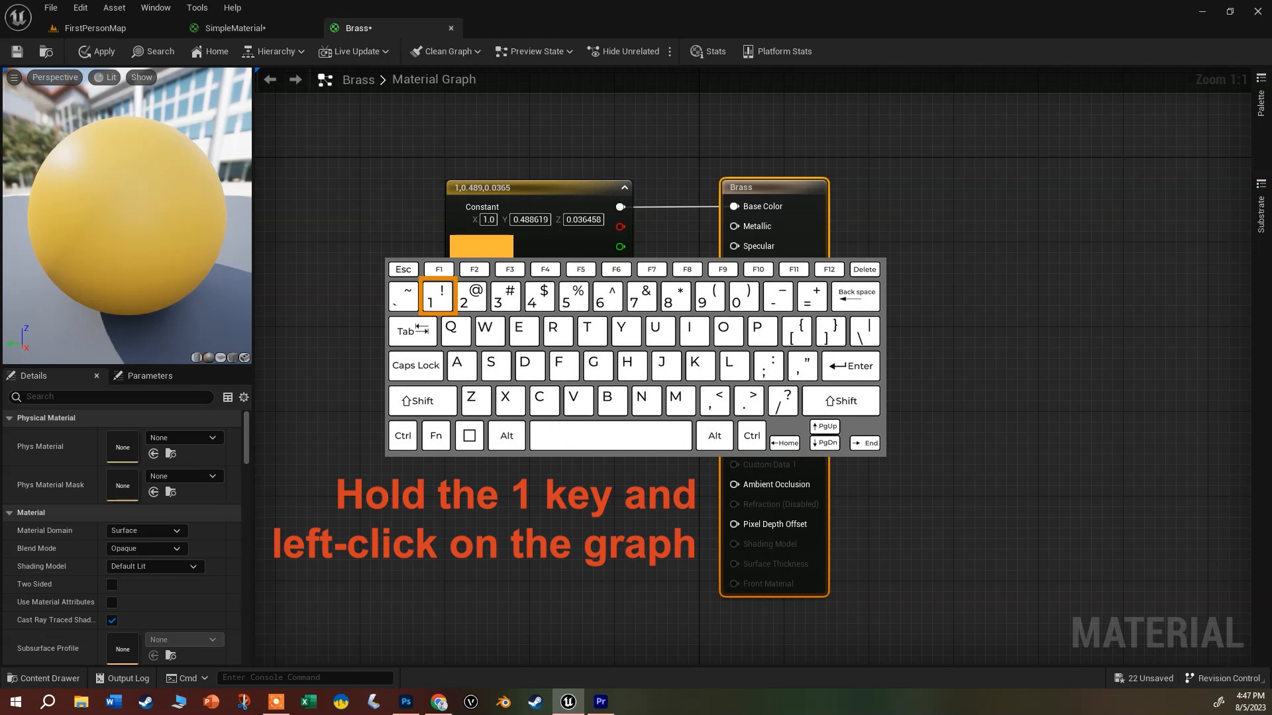
left_click(538, 372)
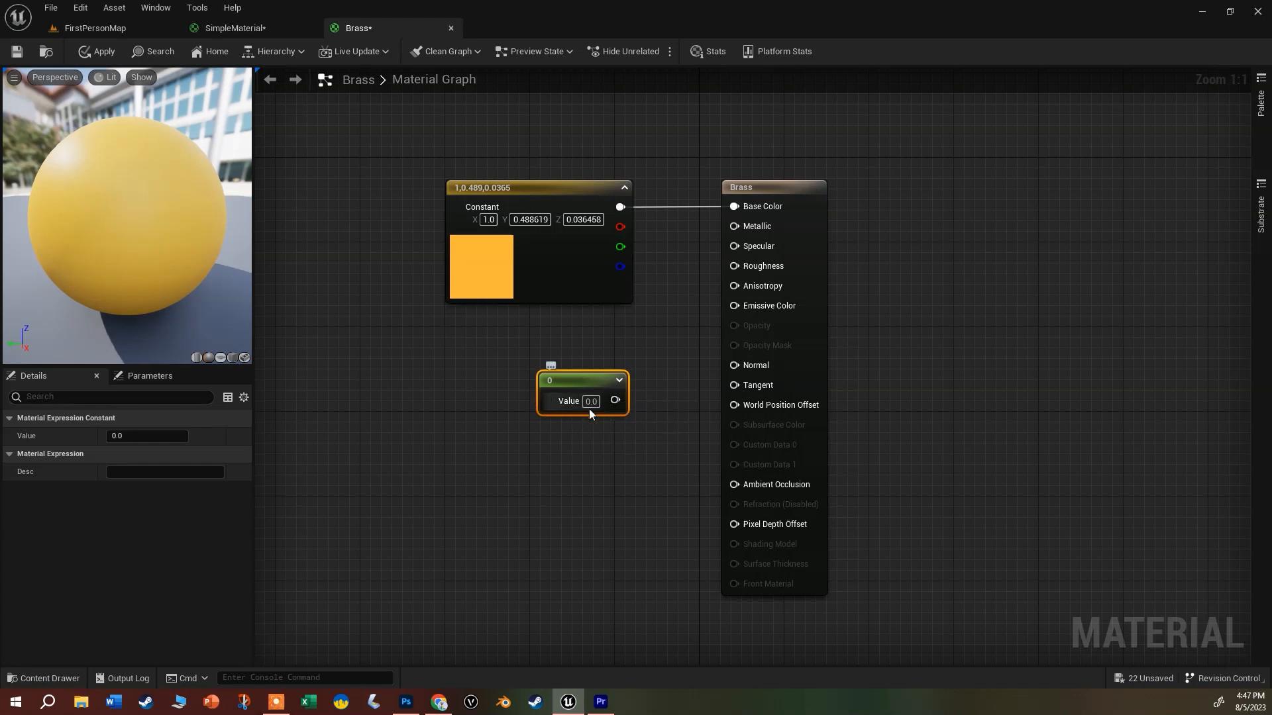
left_click(149, 436)
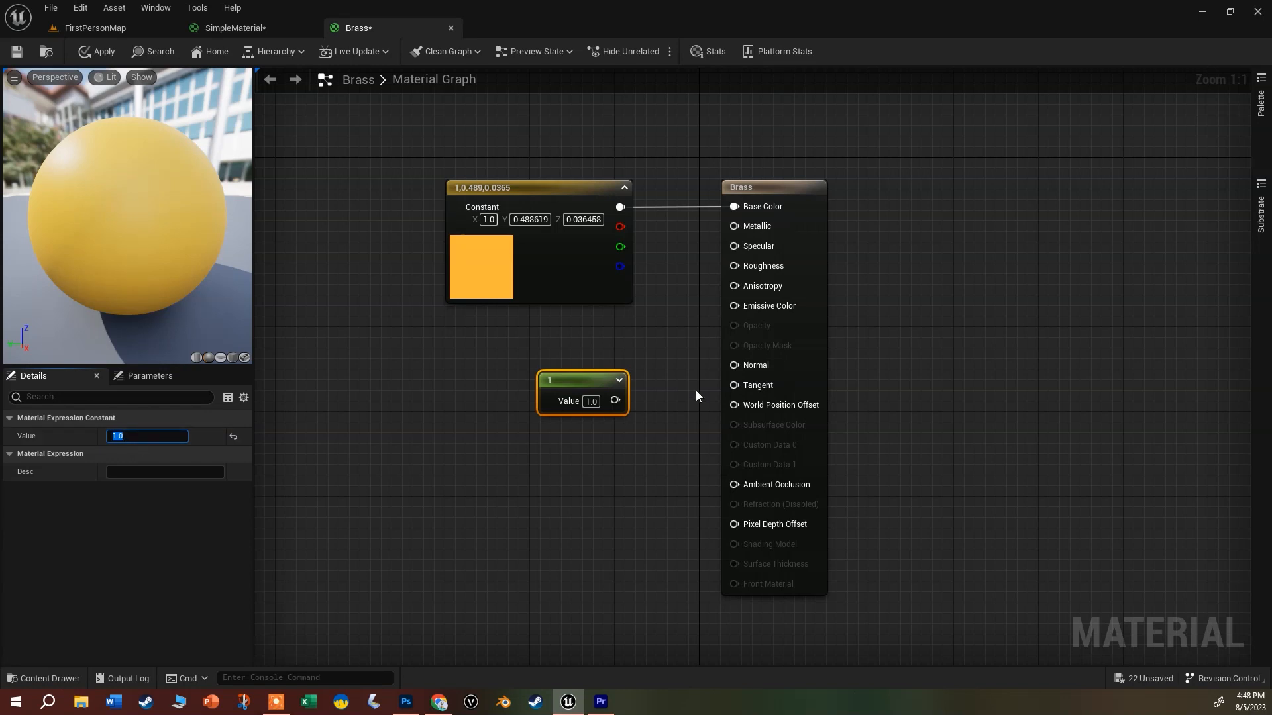
left_click_drag(614, 400, 732, 228)
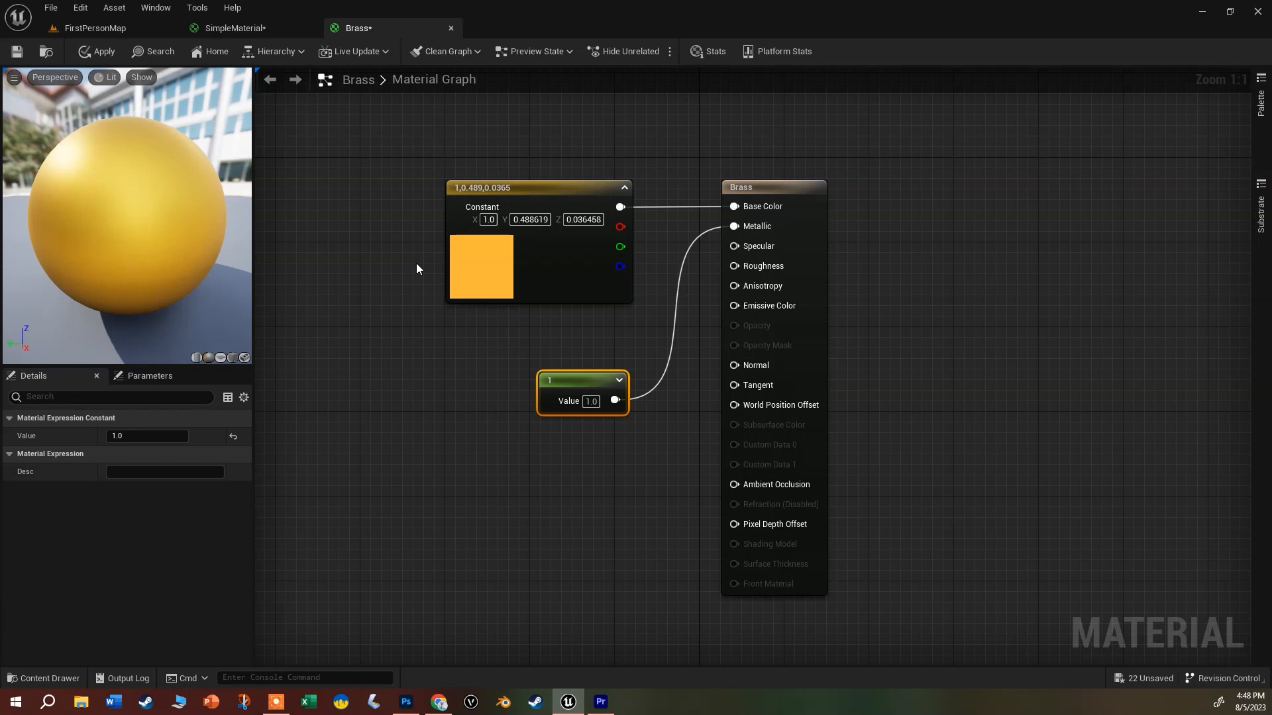
Duplicate the Metallic constant, stack the copy neatly below the original, and connect it to Roughness
mouse_move(777, 240)
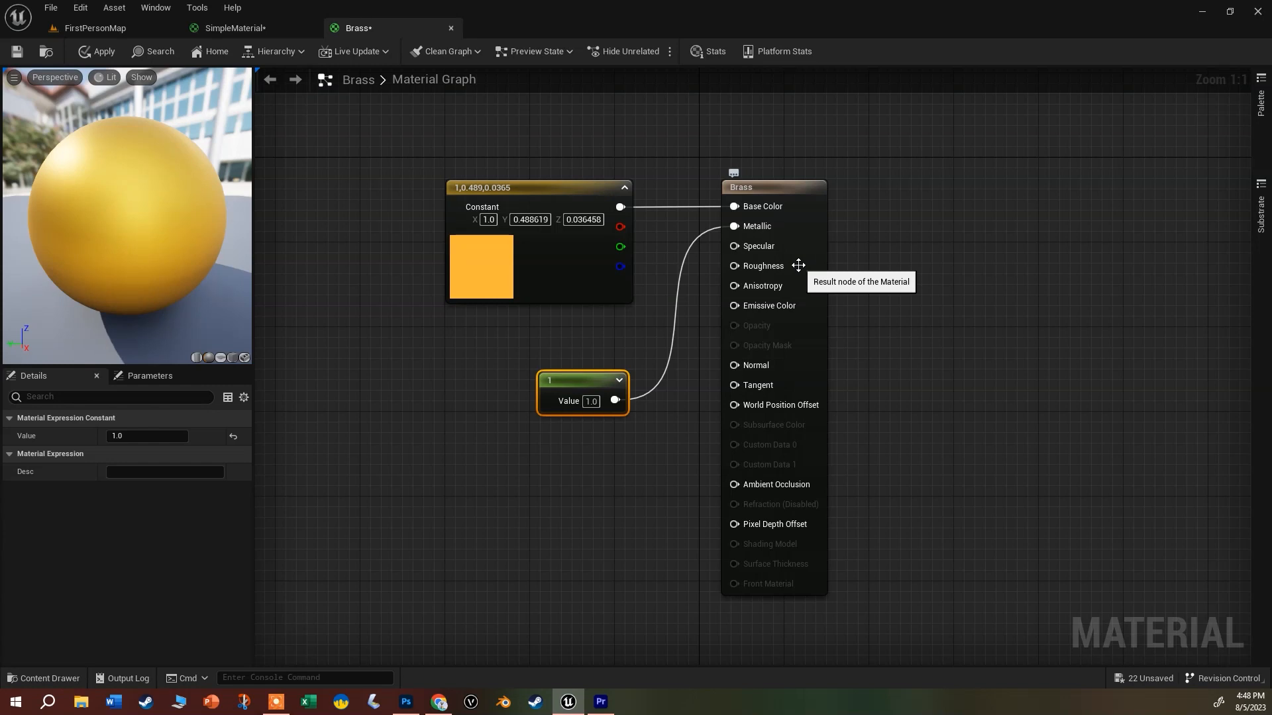
left_click_drag(584, 385, 566, 351)
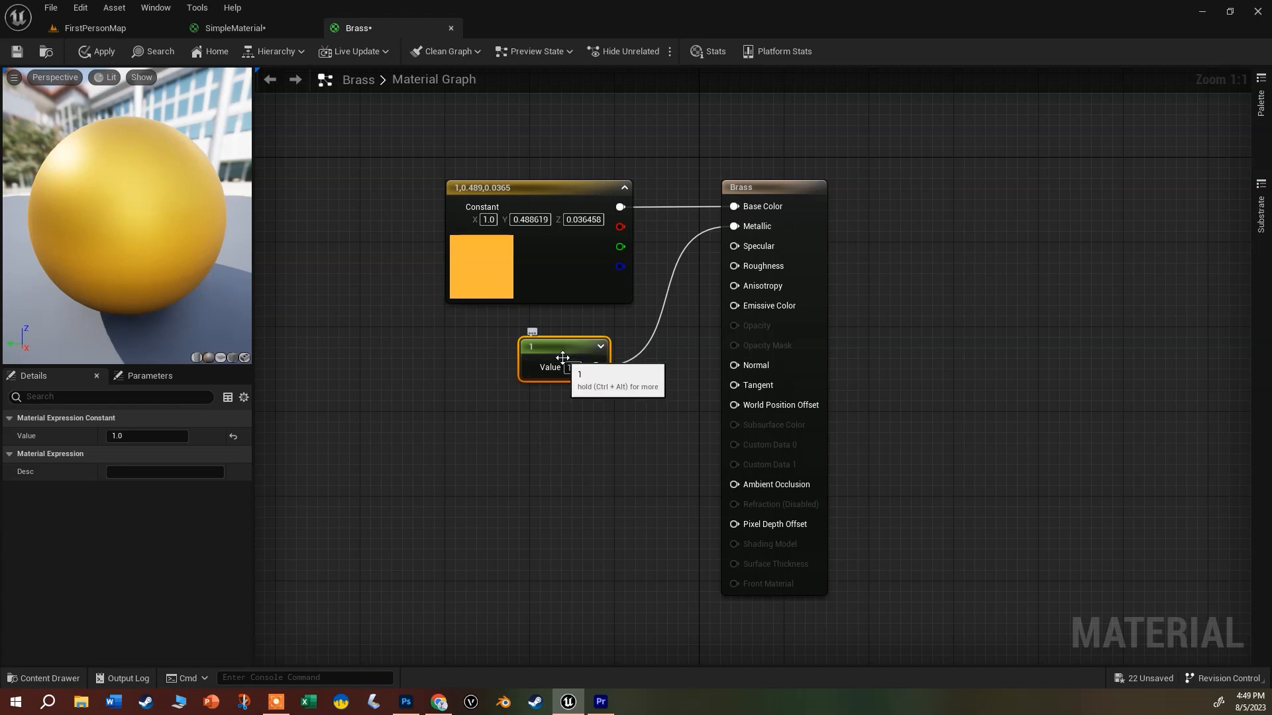
left_click(549, 427)
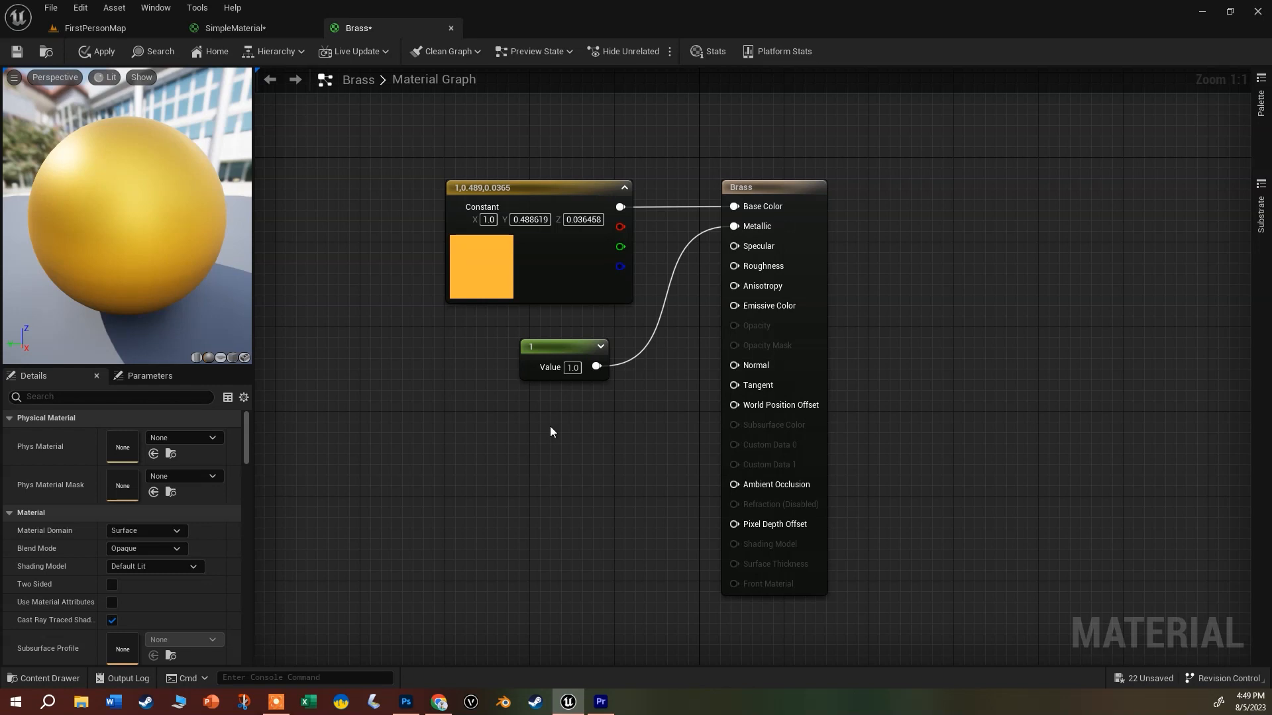
left_click(550, 427)
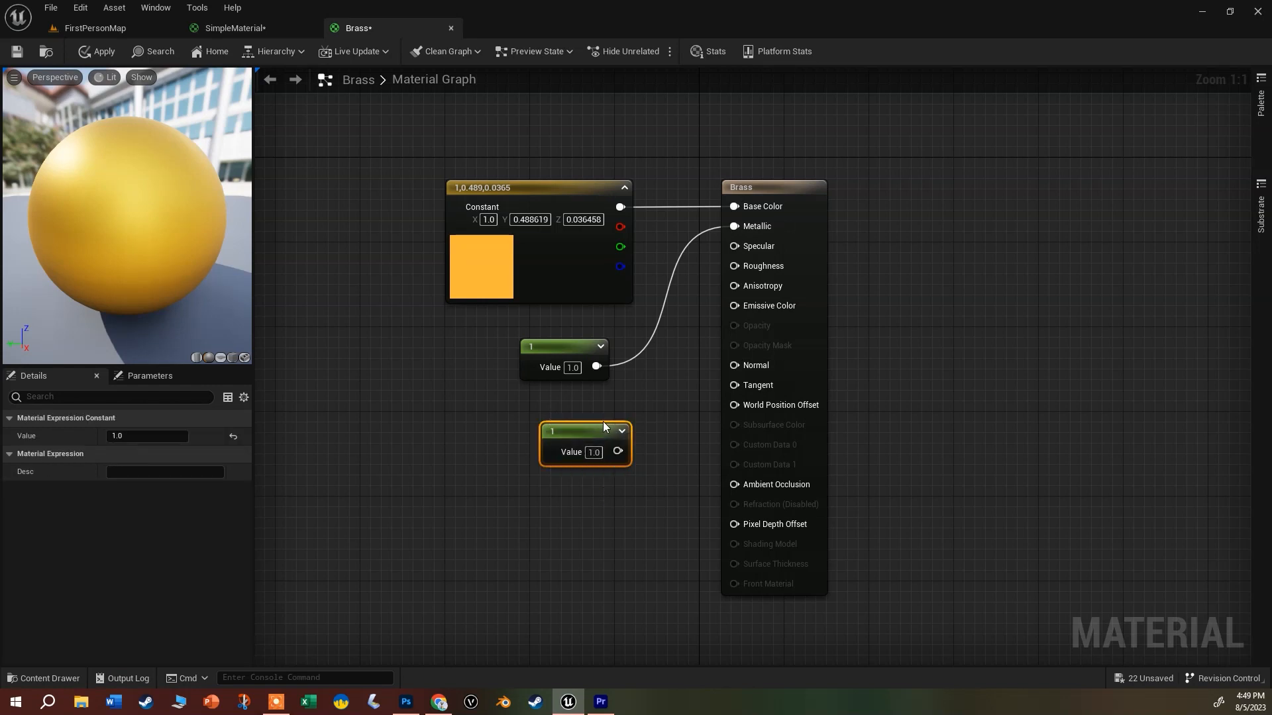
left_click_drag(585, 429, 577, 398)
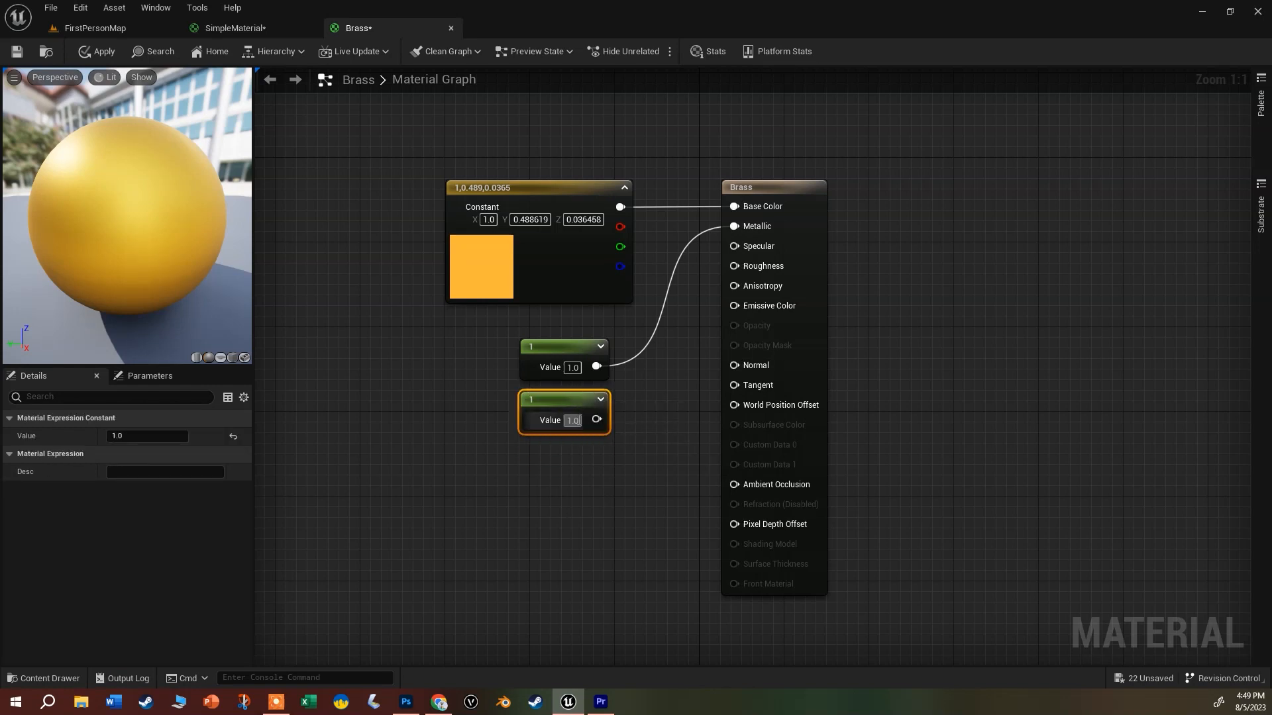
left_click_drag(596, 420, 733, 266)
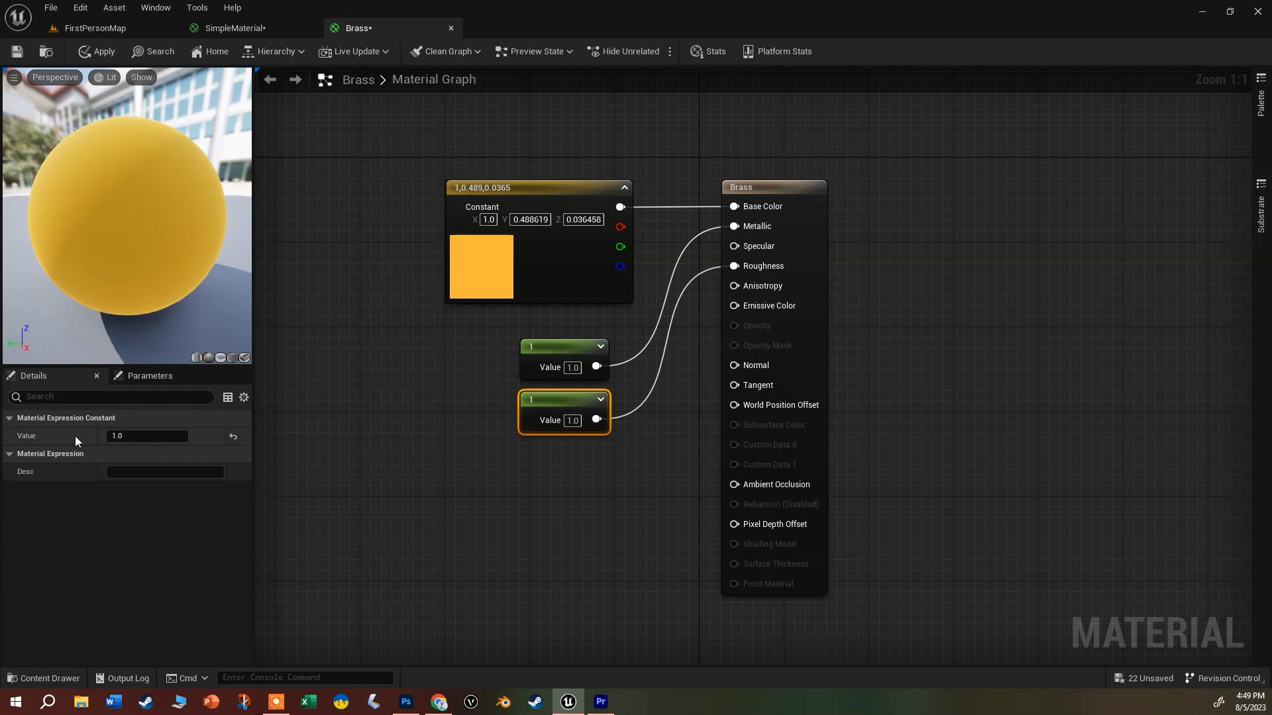
Set the constant feeding Roughness to 0.01 and save the Brass material
left_click(146, 436)
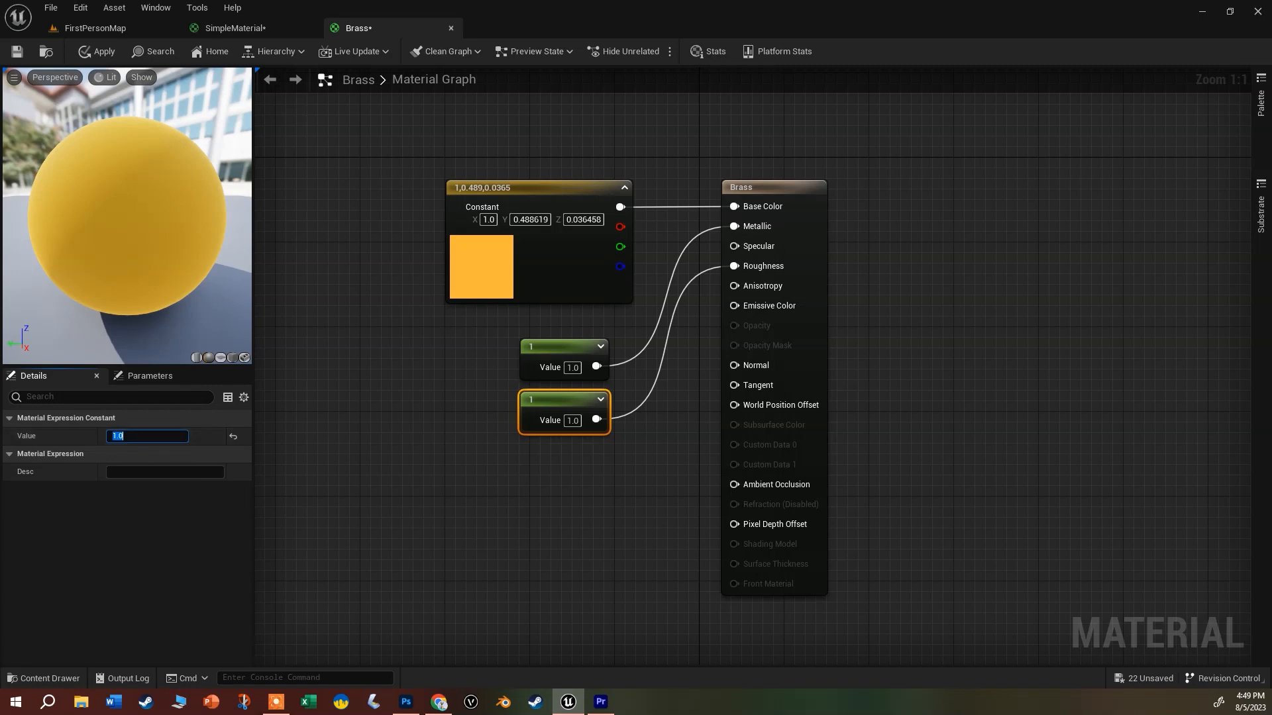
key("BackSpace")
type(".01")
key("Return")
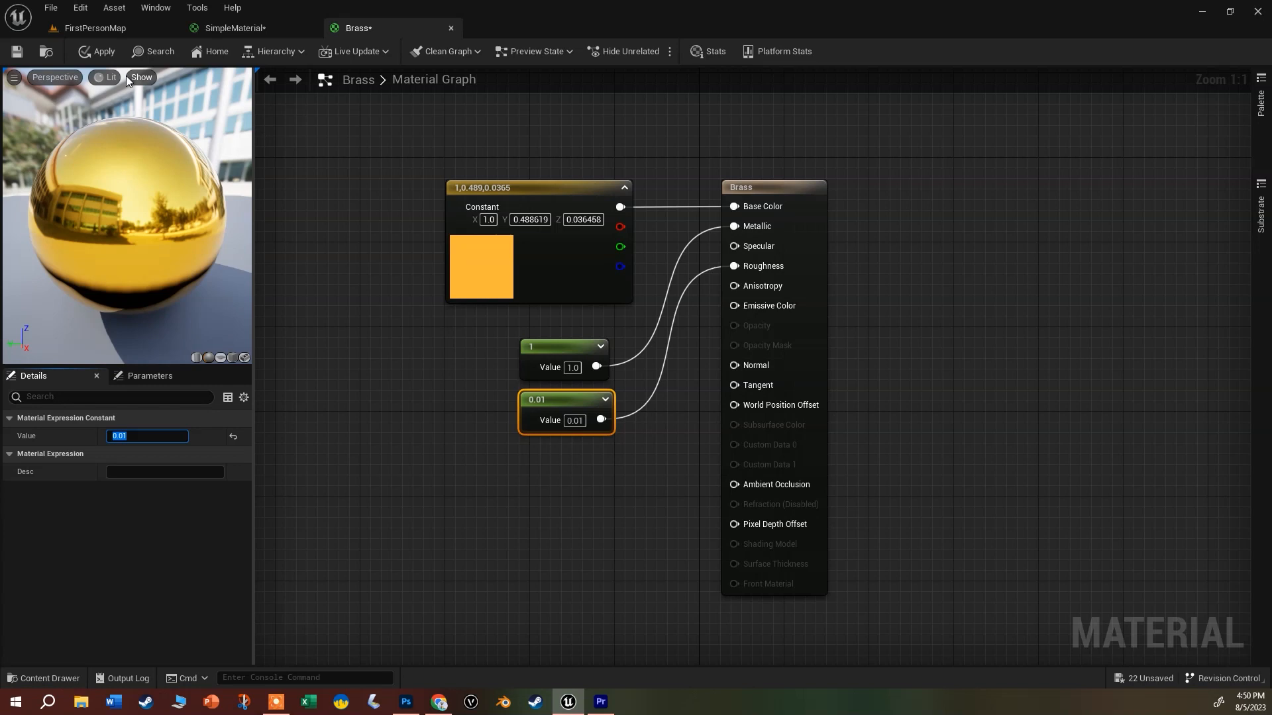
left_click(17, 51)
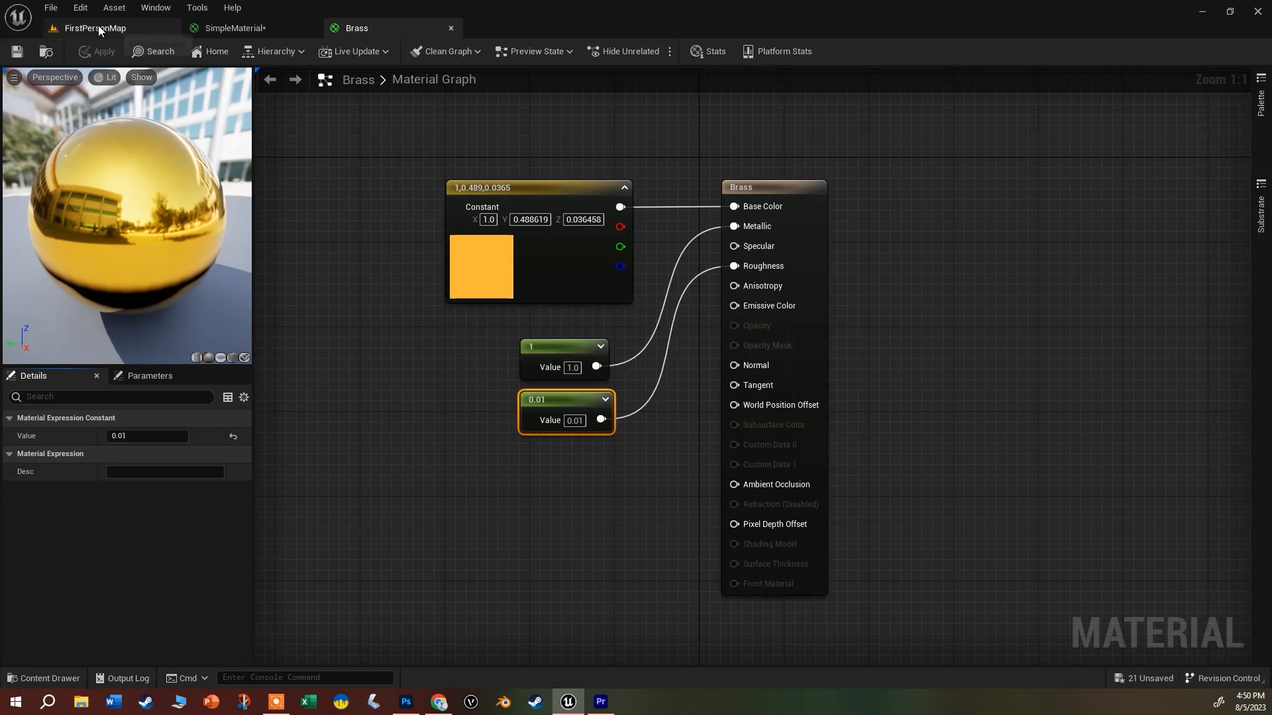
Return to FirstPersonMap and apply the Brass material from the MyMaterials folder to the nearest sphere, Sphere6
left_click(98, 25)
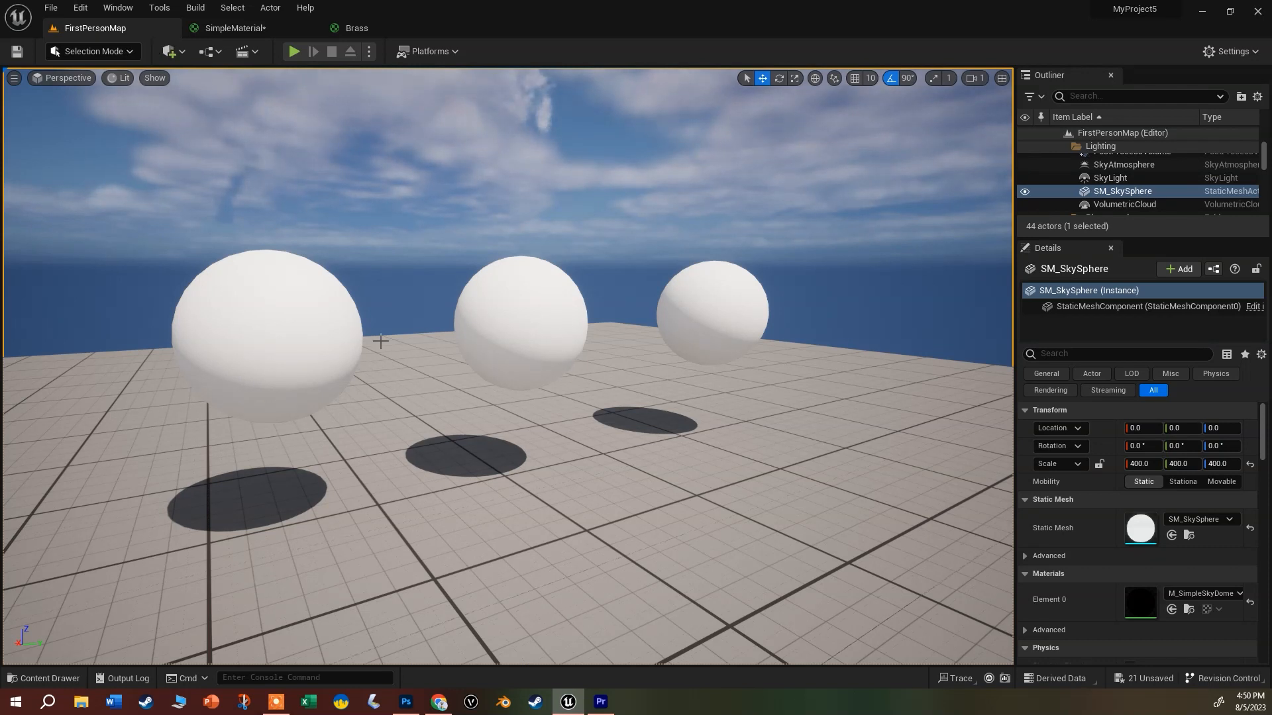
left_click(272, 340)
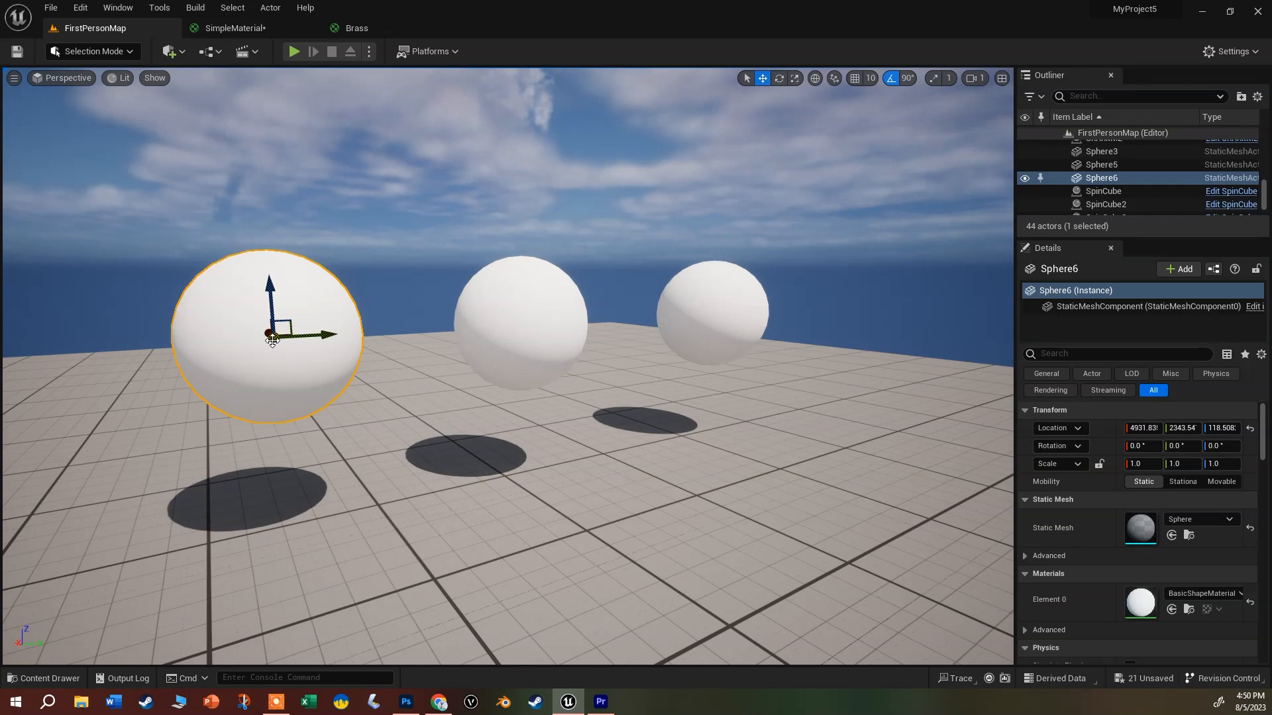
key("ctrl+space")
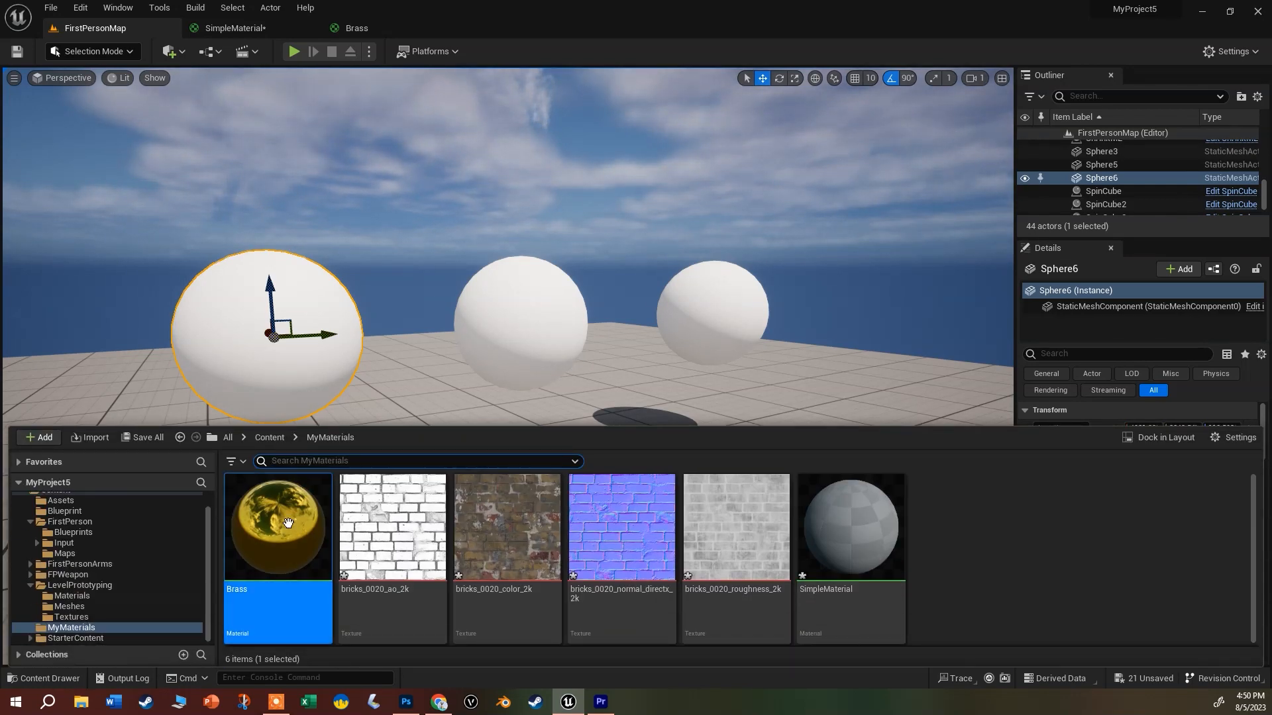
left_click_drag(286, 523, 265, 331)
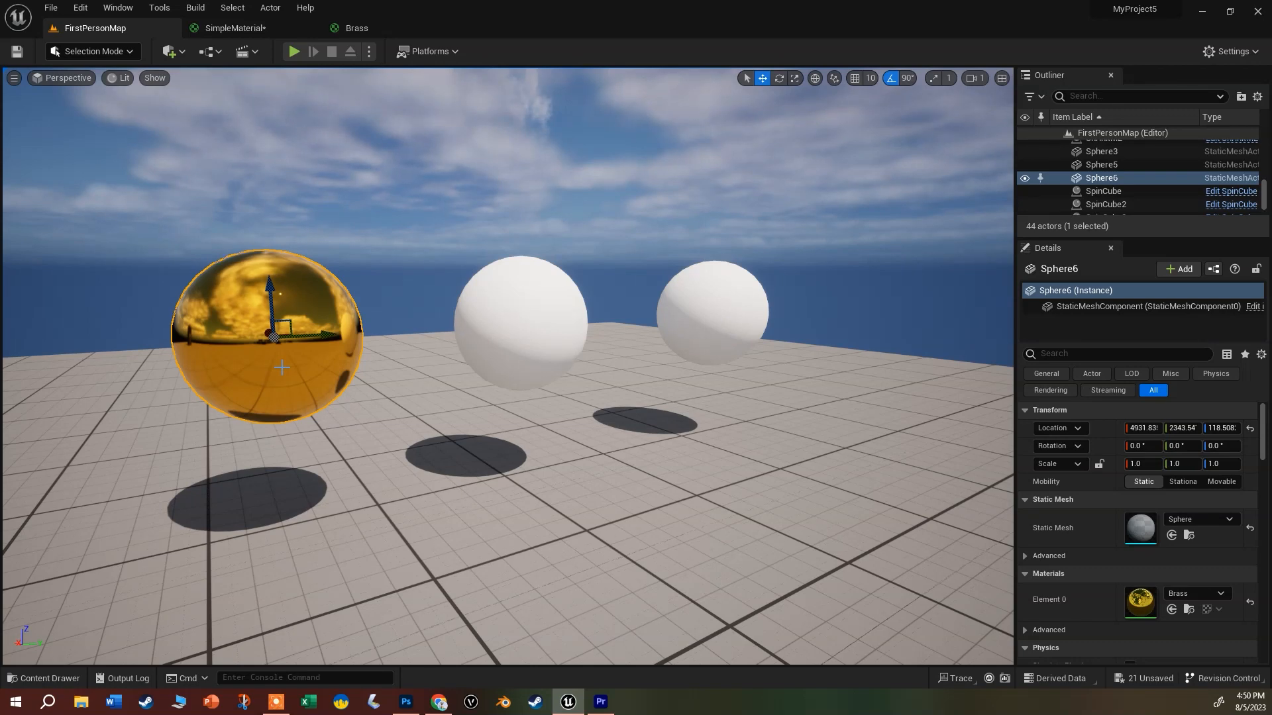
Choose Brass from the material list as the Element 0 material of the middle sphere, Sphere5
left_click(547, 320)
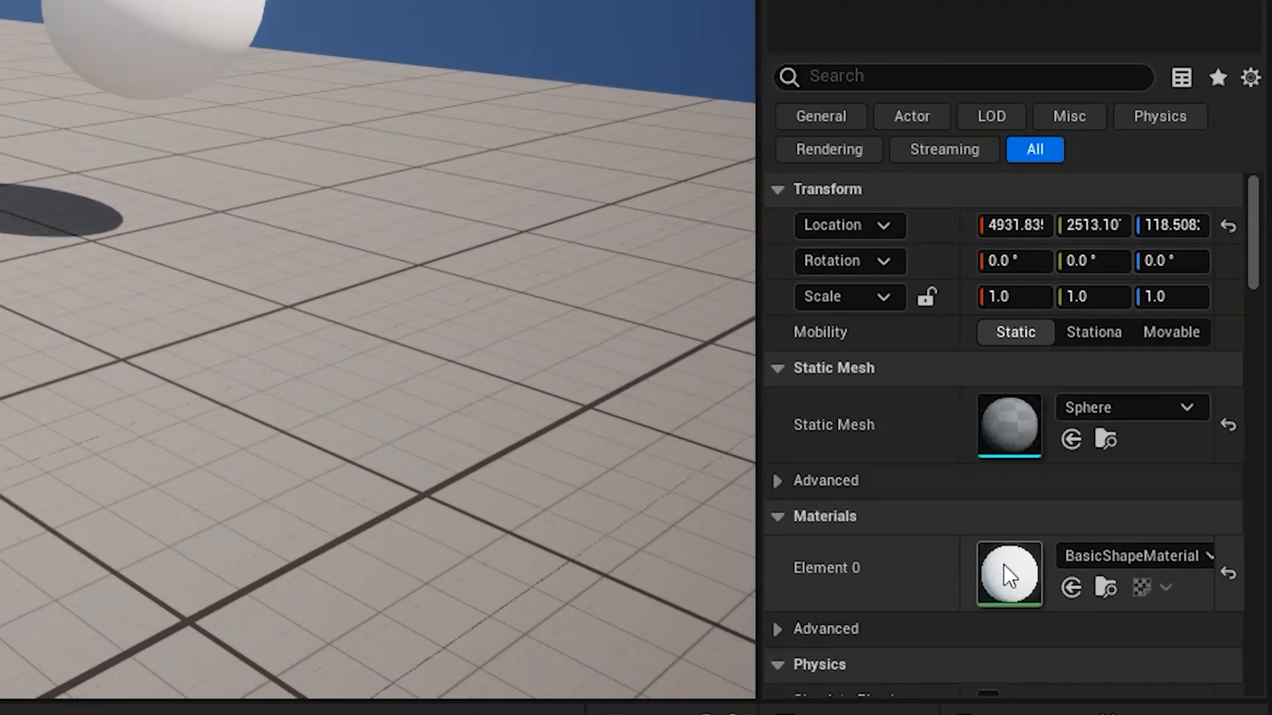
scroll(846, 528, "down", 2)
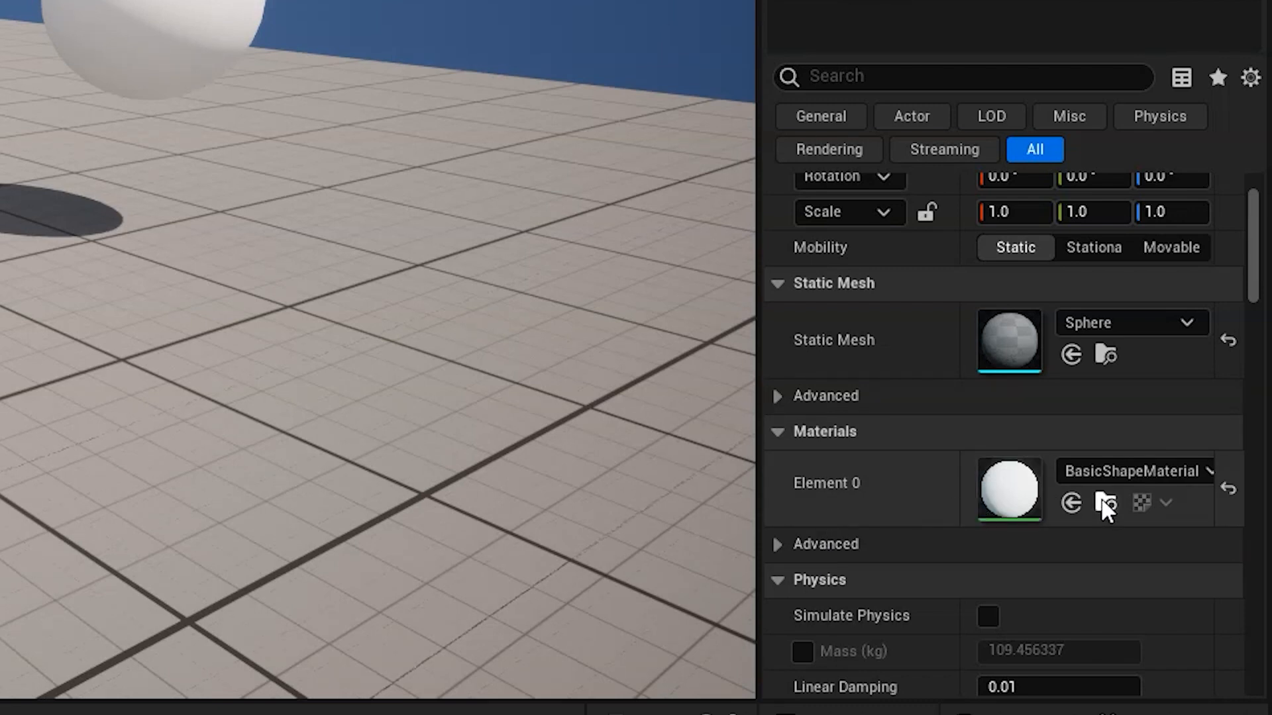
left_click(1156, 478)
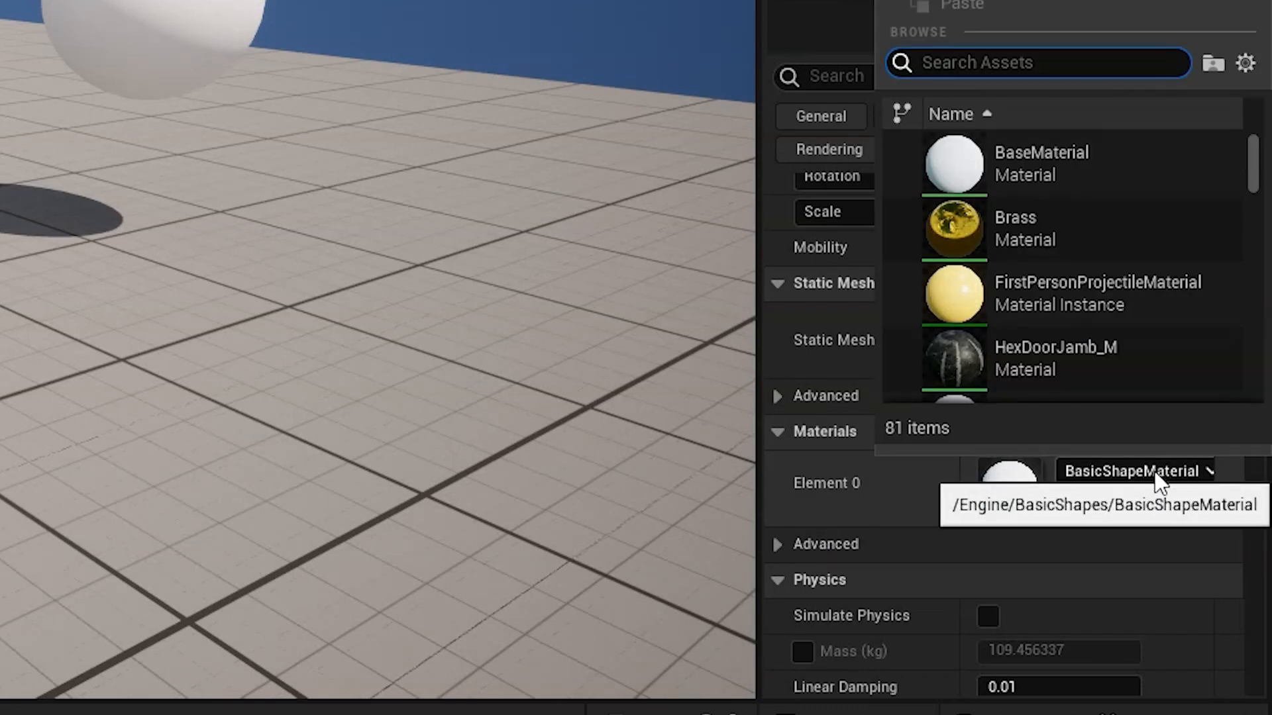
left_click(1171, 245)
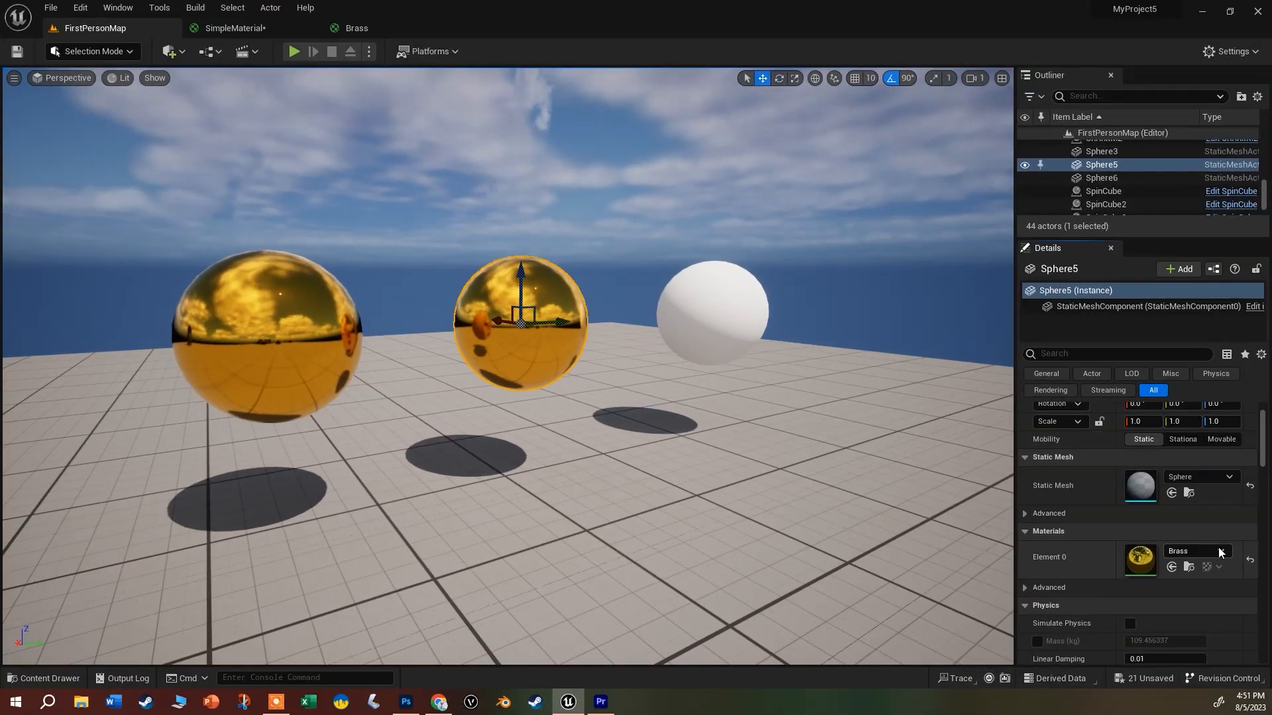
left_click(1199, 551)
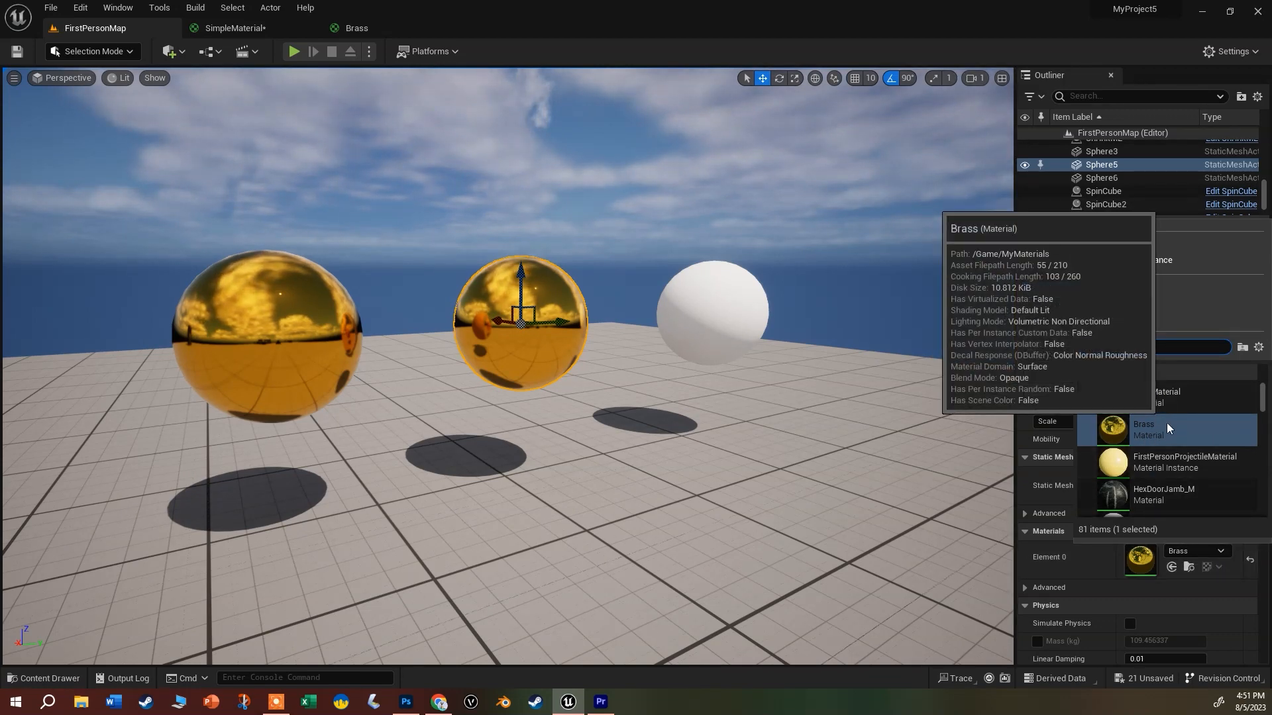
left_click(1106, 598)
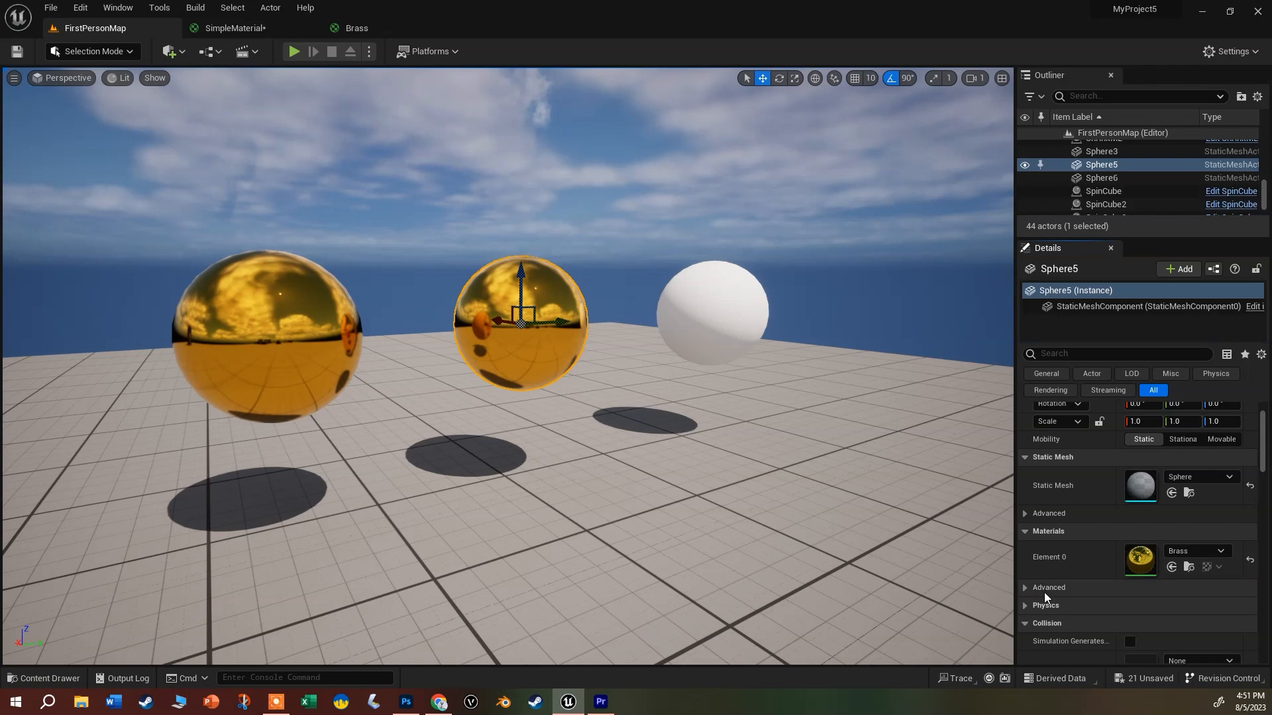
Assign the Brass asset selected in the content browser as the Element 0 material of the farthest sphere, Sphere3
key("ctrl+space")
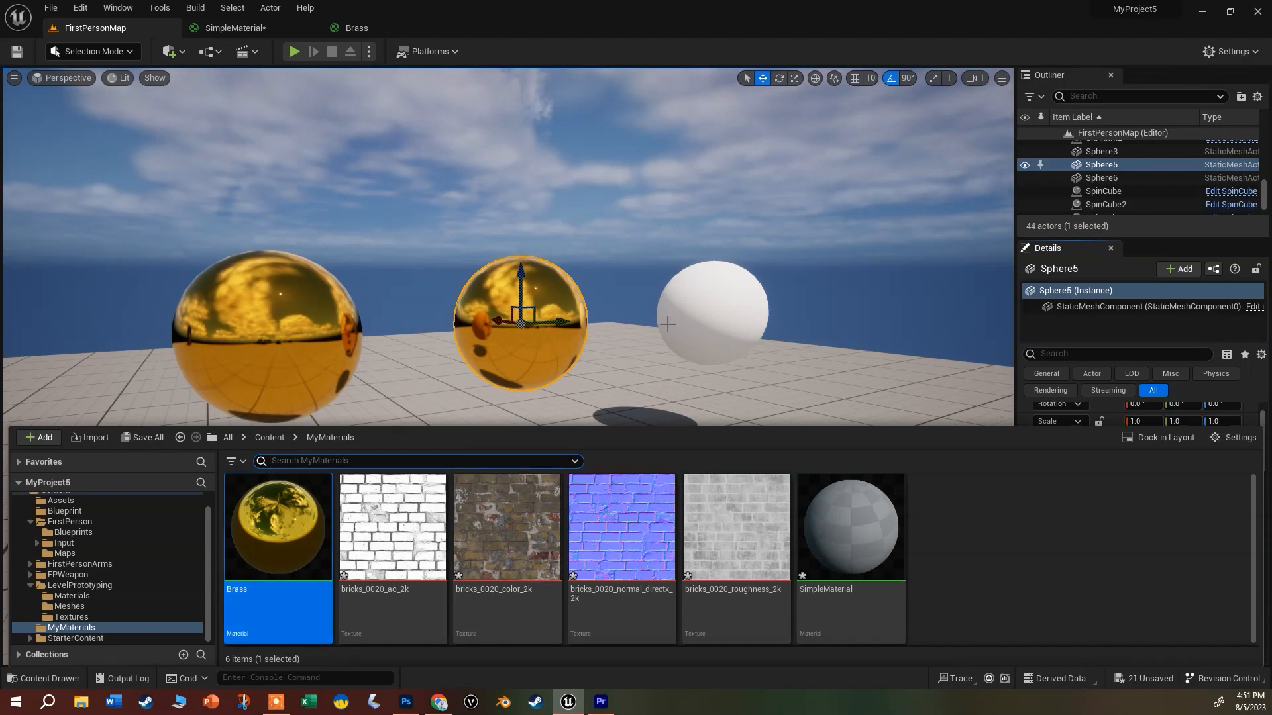
left_click(743, 305)
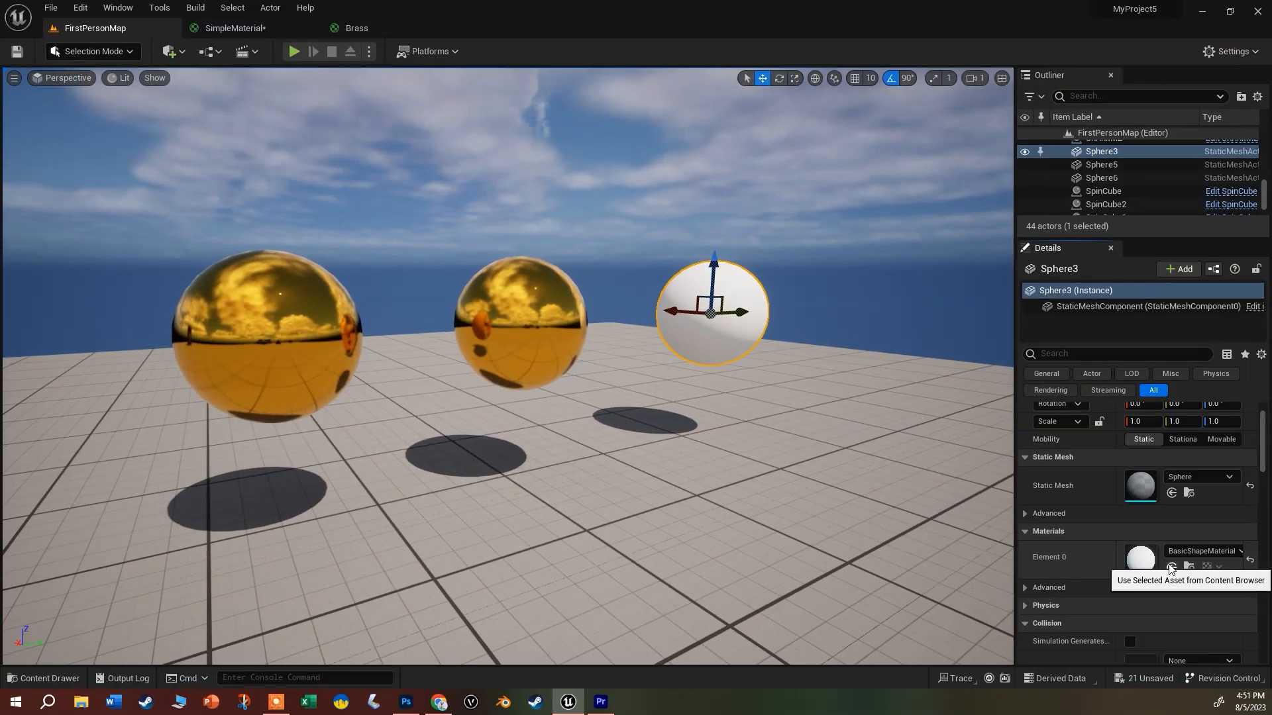
left_click(1170, 568)
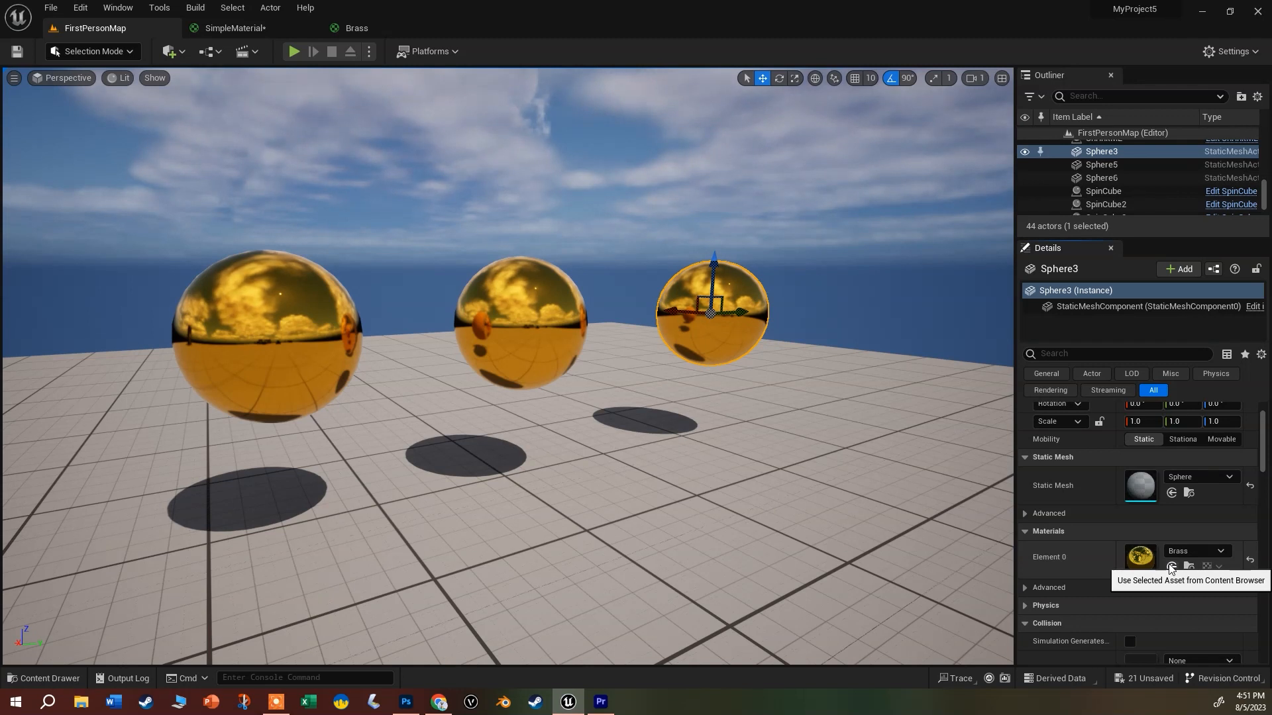